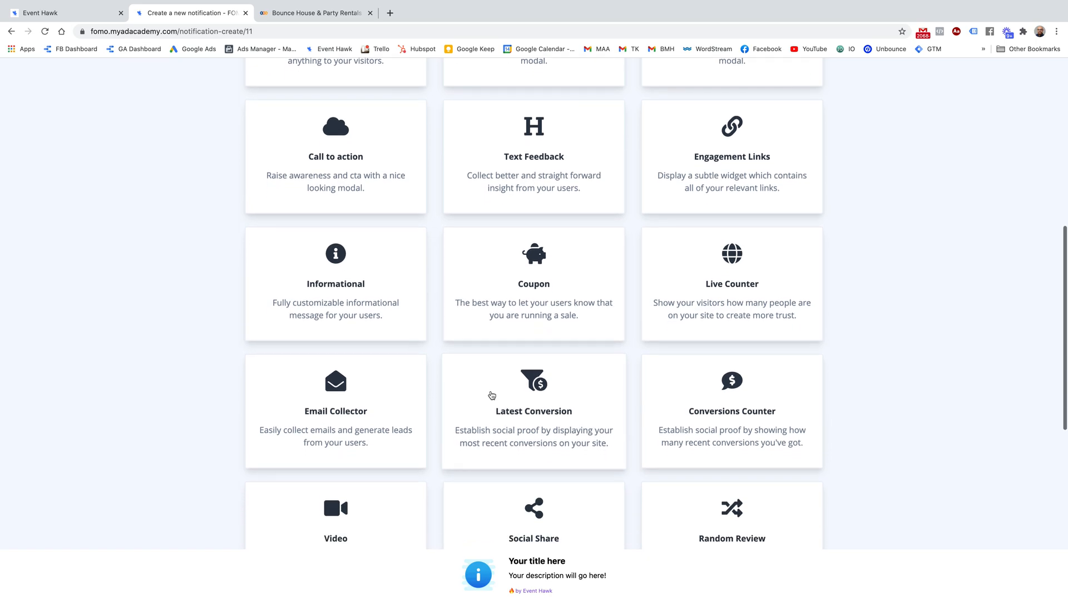
- Create a Random Review notification named "Review Pop Up"
left_click(733, 385)
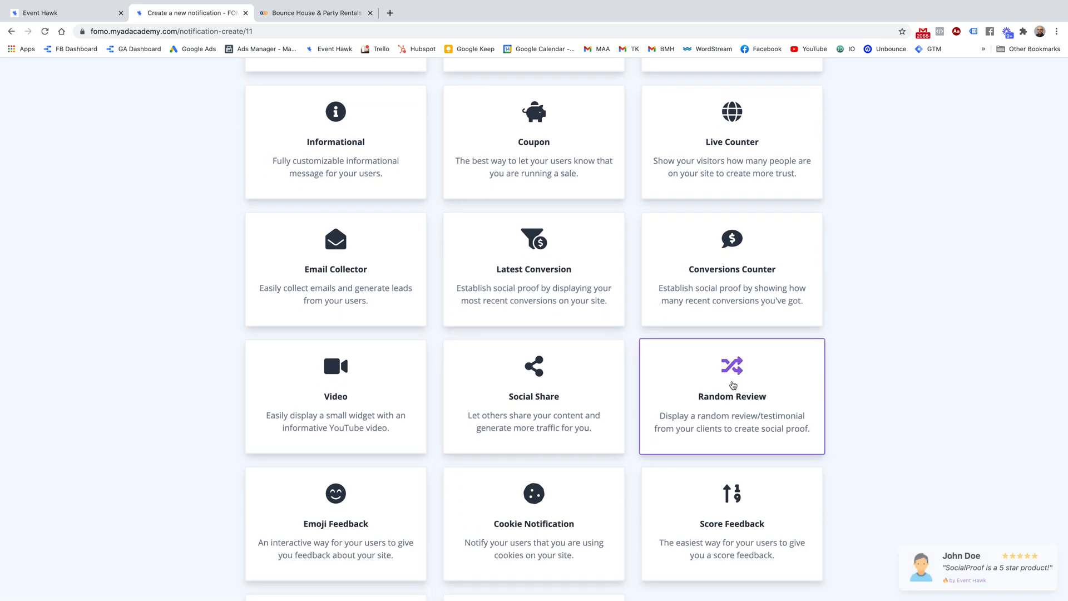
scroll(733, 385, "up", 10)
left_click(457, 245)
type("R")
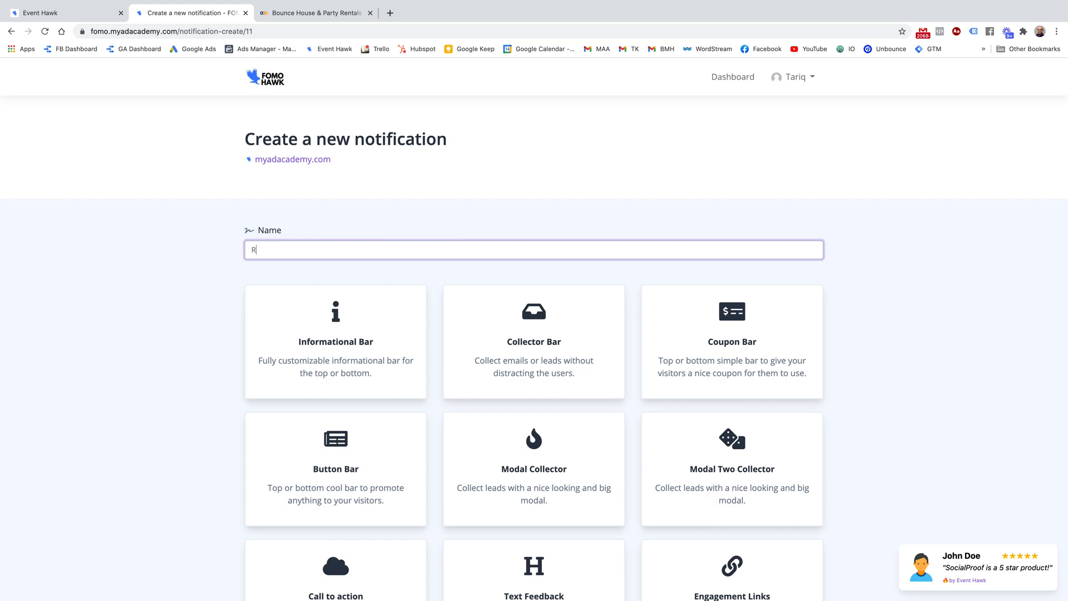
type("eview Pop Up")
scroll(612, 368, "down", 3)
scroll(612, 368, "down", 12)
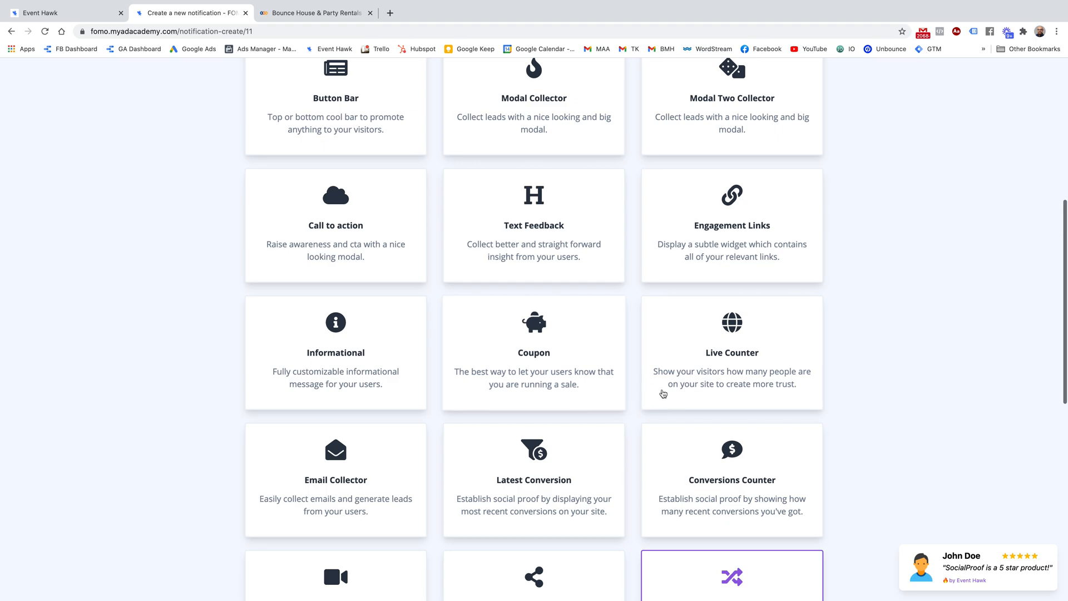
left_click(562, 433)
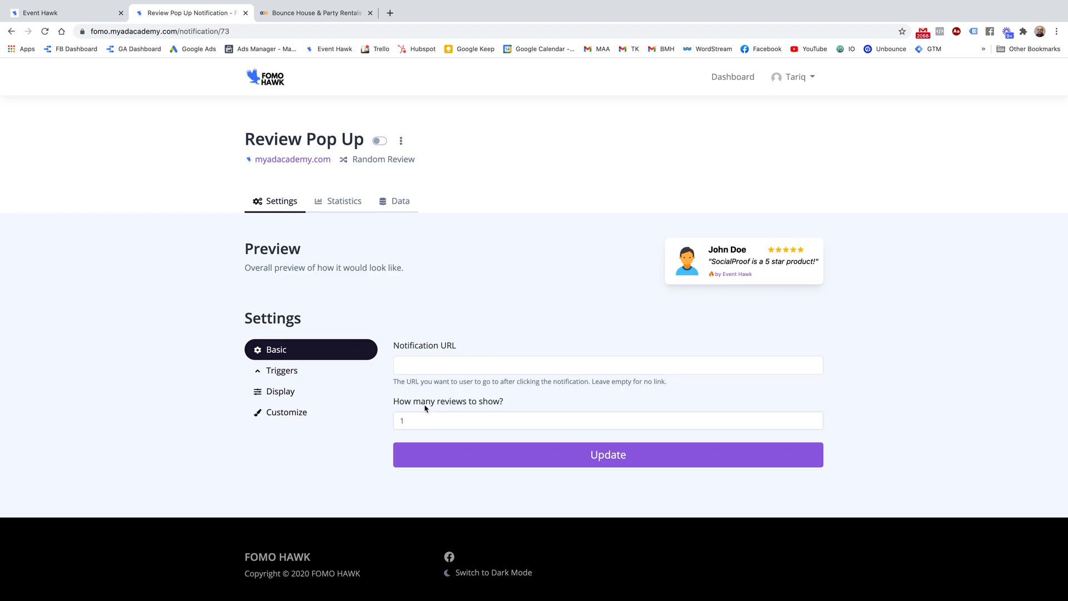
- Examine the Basic, Triggers, Display and Customize settings of the Review Pop Up notification
left_click(437, 370)
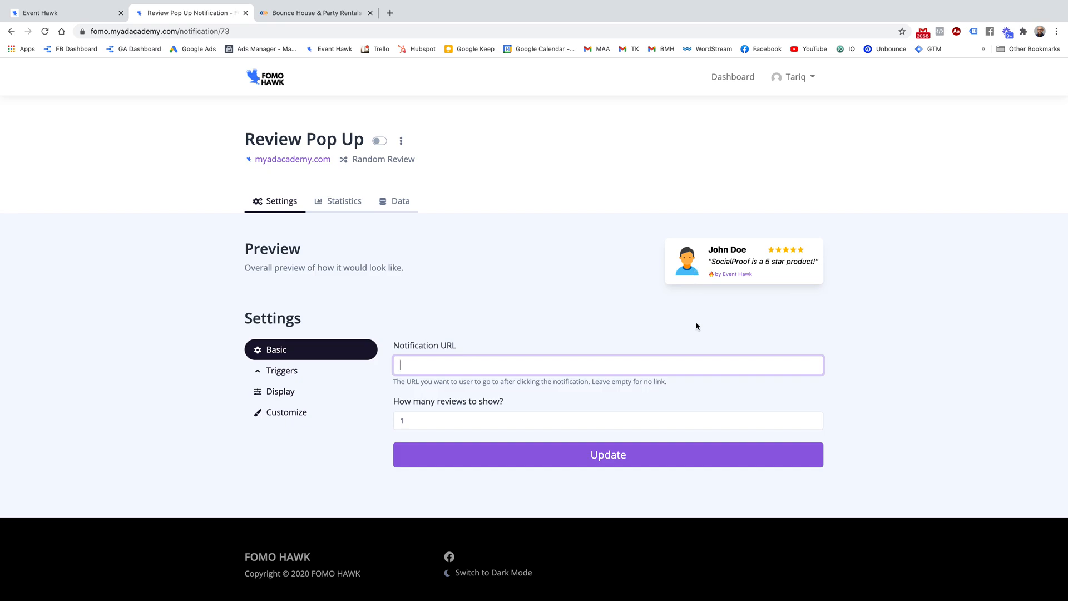
key("Tab")
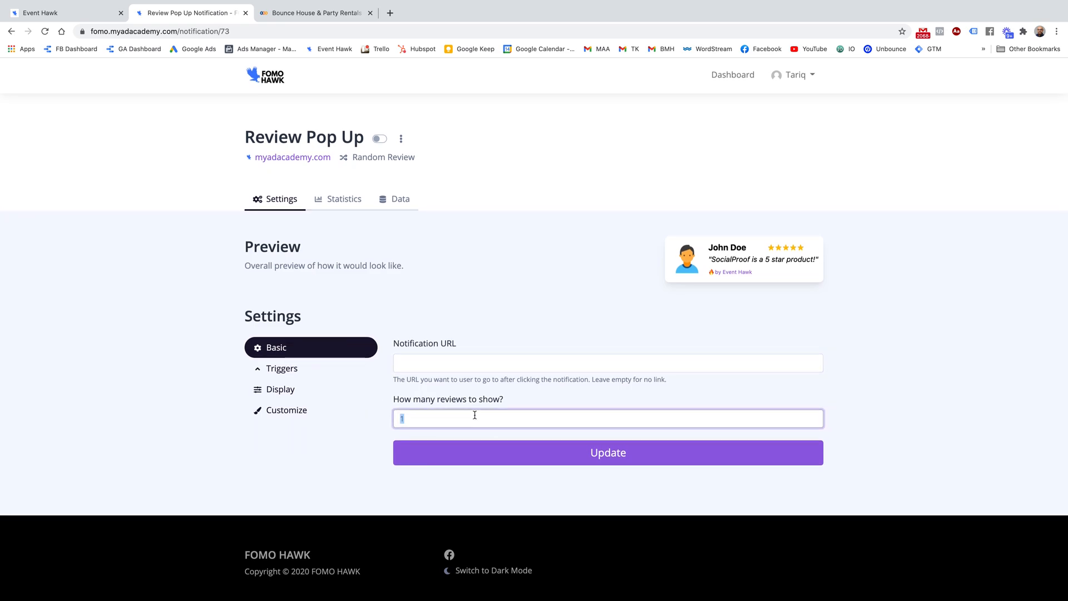
left_click(289, 370)
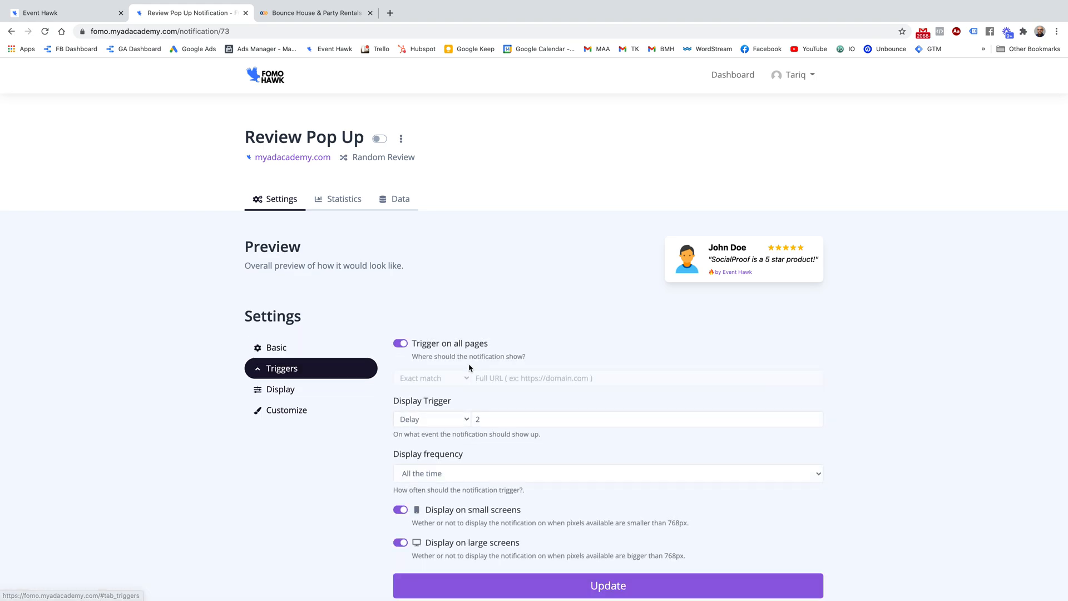
left_click(478, 419)
left_click(283, 397)
double_click(400, 363)
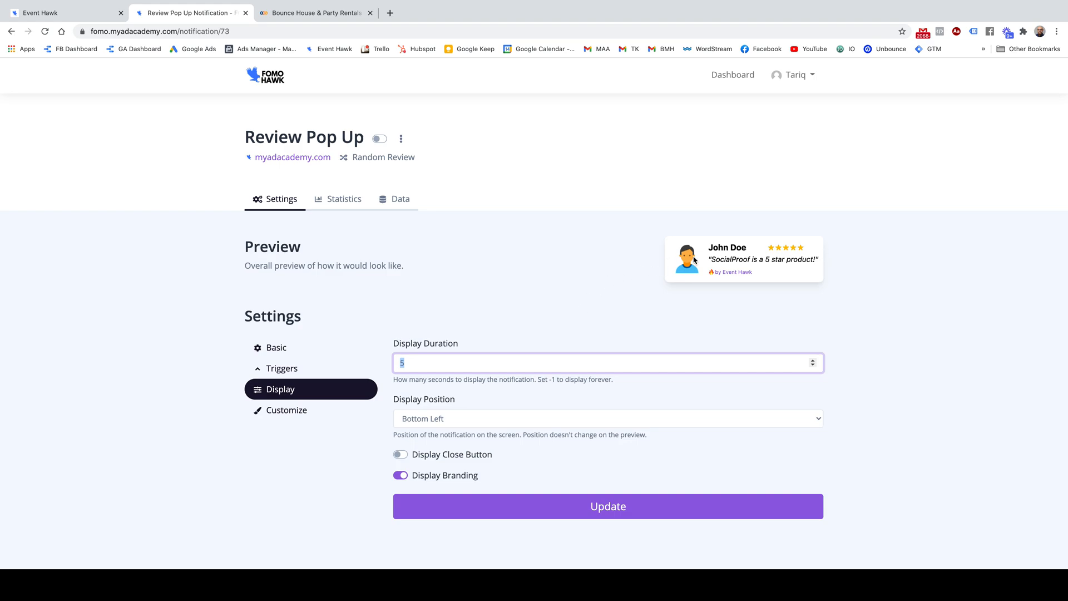
left_click(290, 349)
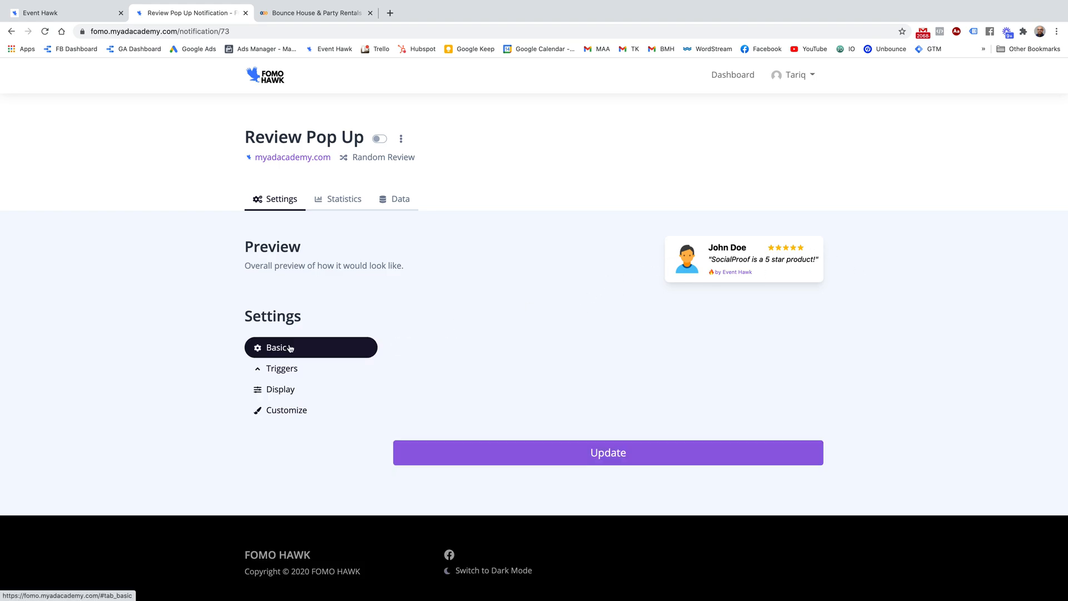
left_click(305, 414)
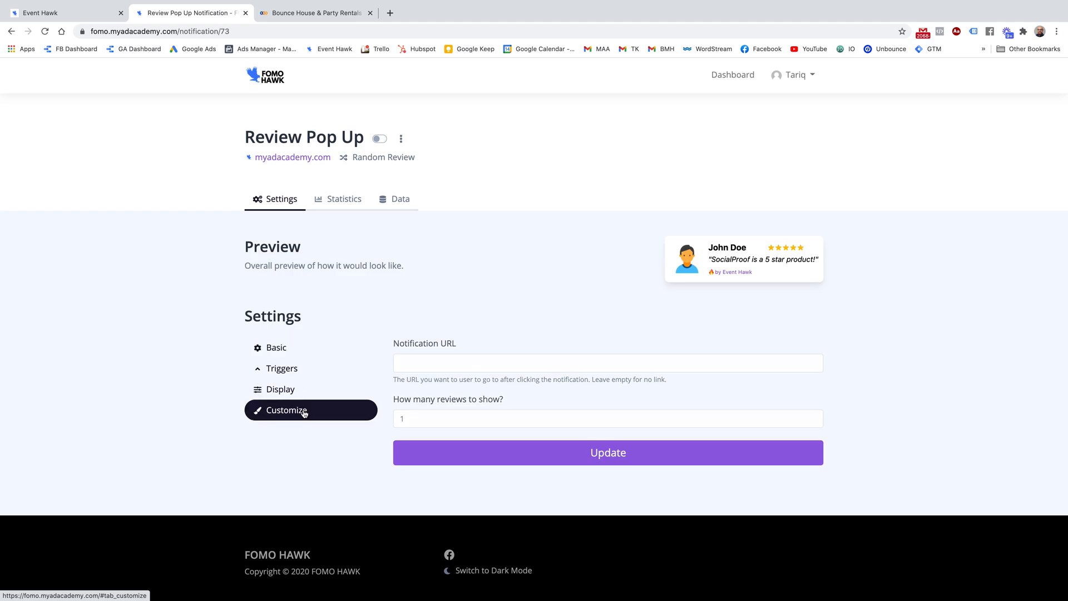
left_click(294, 393)
left_click(298, 373)
left_click(298, 350)
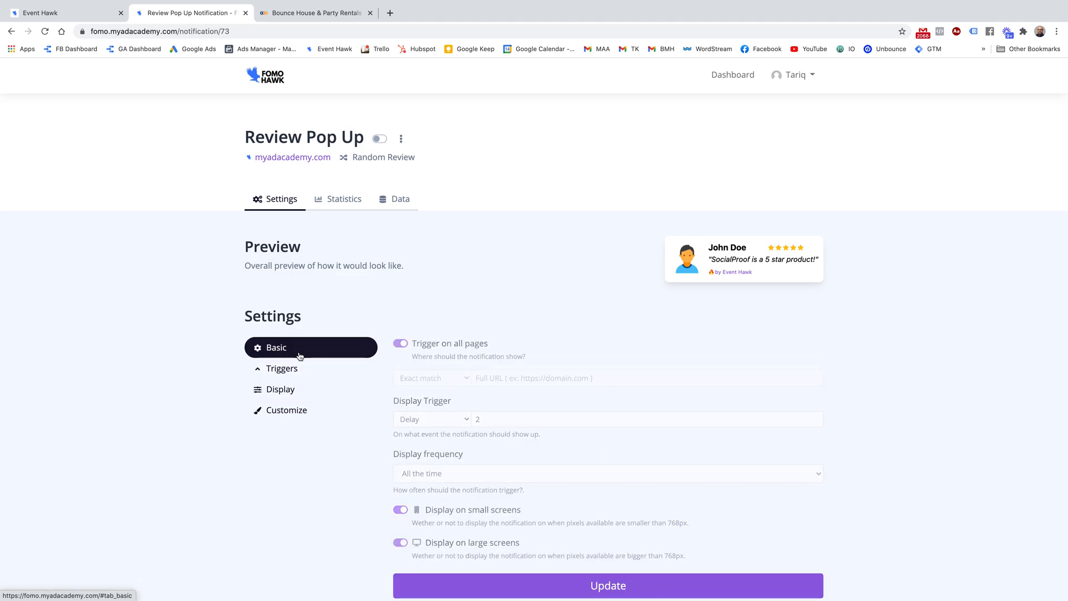
- Set the number of reviews to show to 3 in the notification's basic settings
left_click(411, 420)
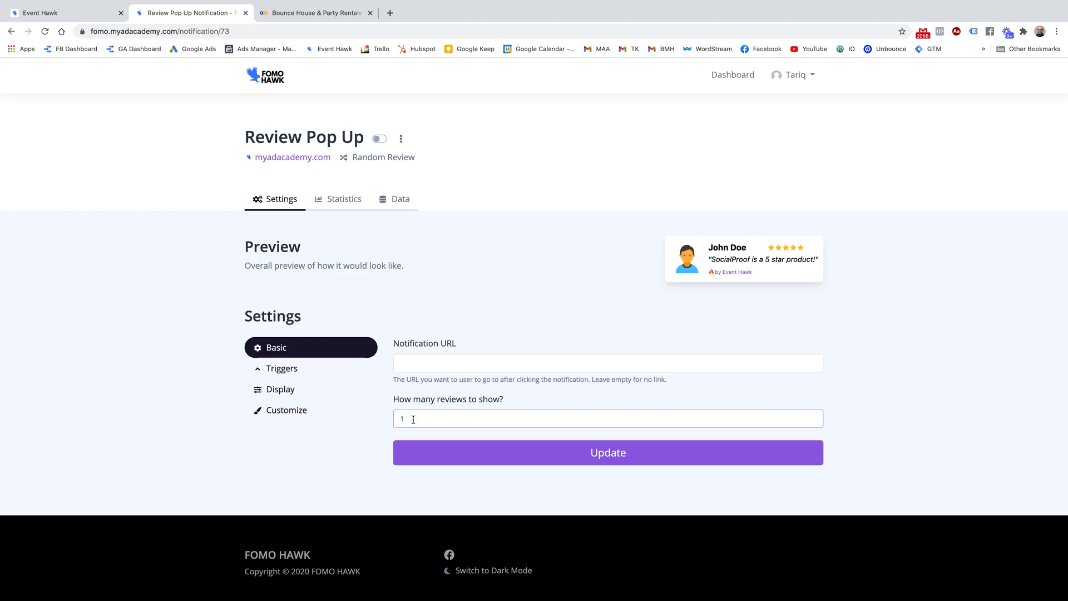
left_click_drag(413, 420, 390, 421)
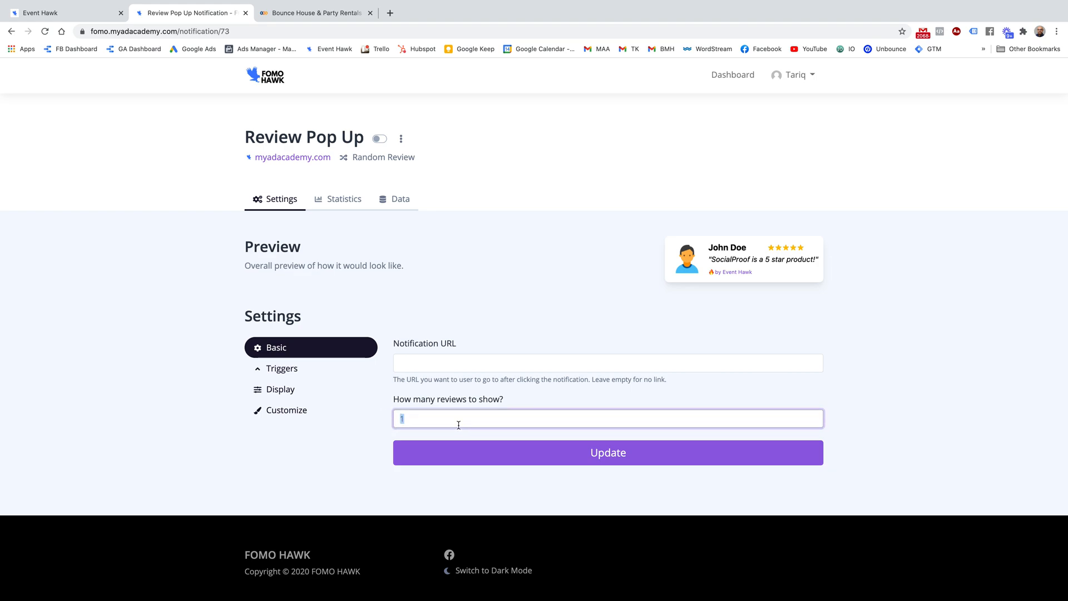
type("3")
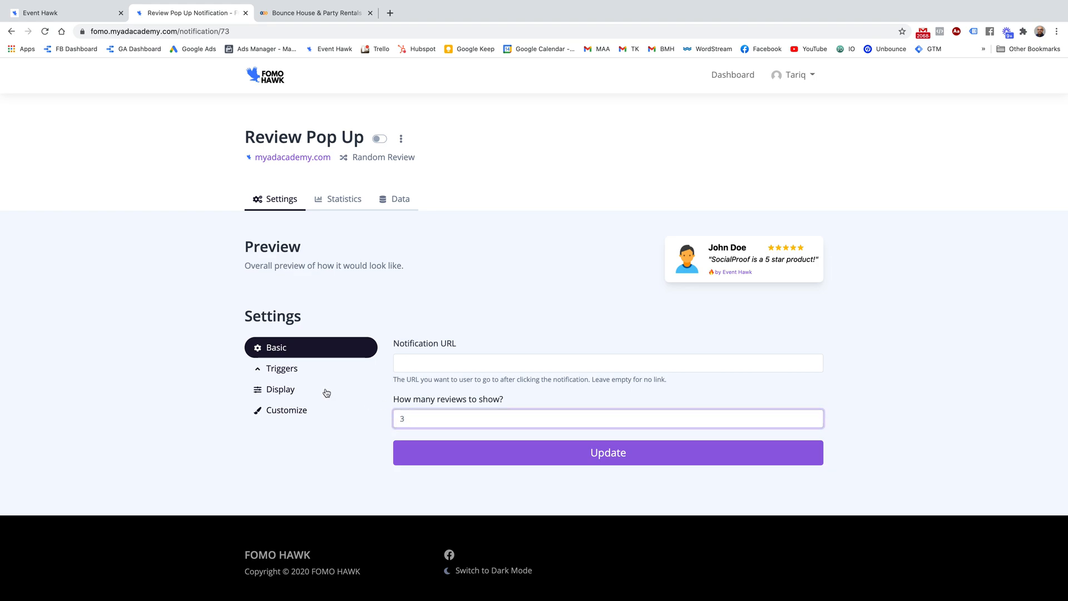
left_click(443, 364)
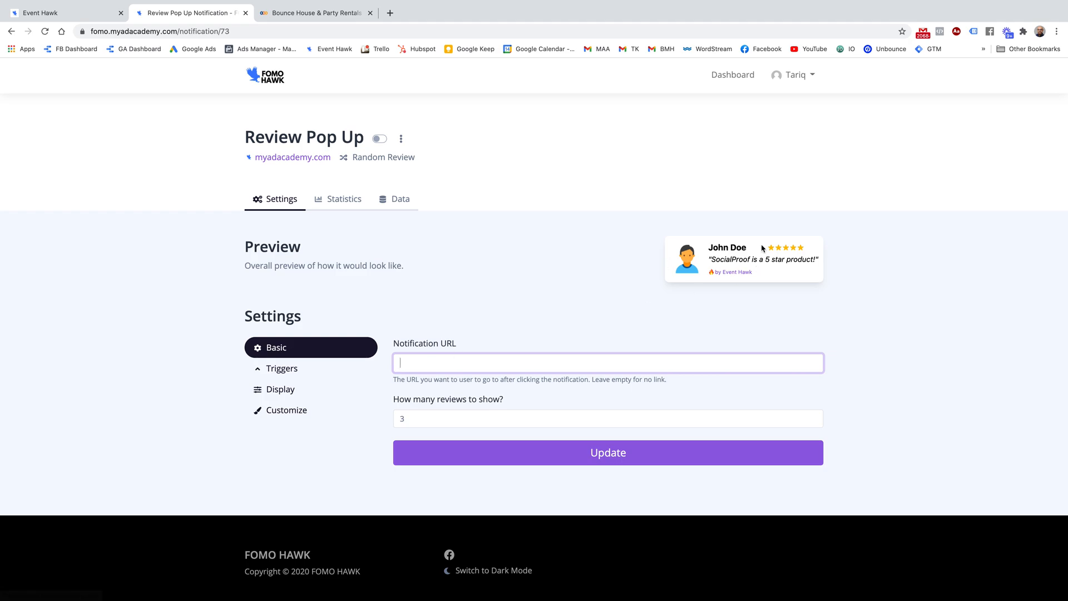
- Turn off triggering on all pages in the notification's trigger settings
left_click(281, 372)
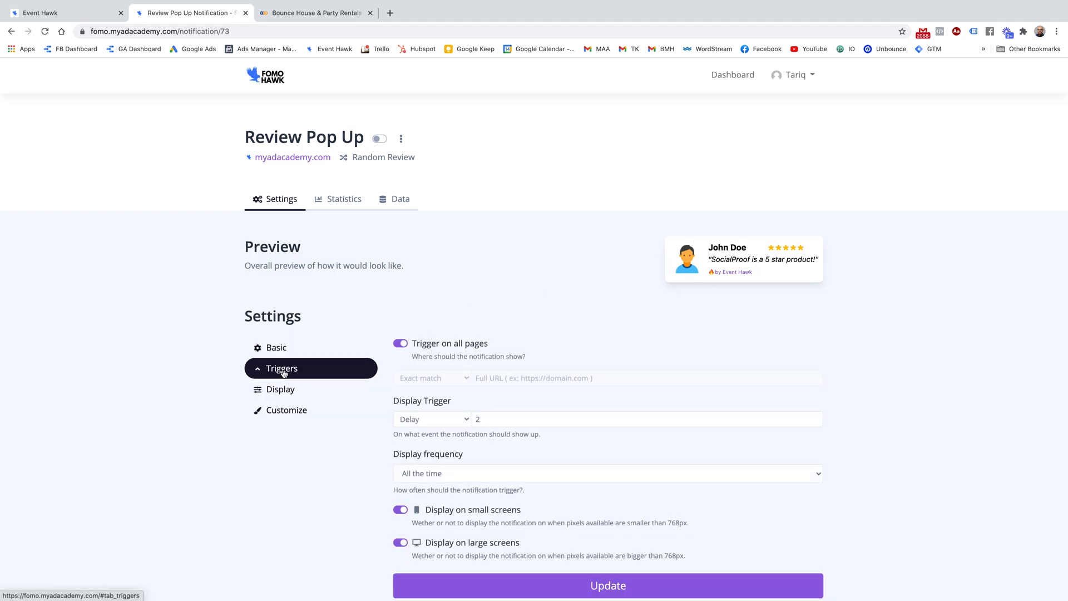
scroll(530, 420, "down", 1)
left_click(400, 299)
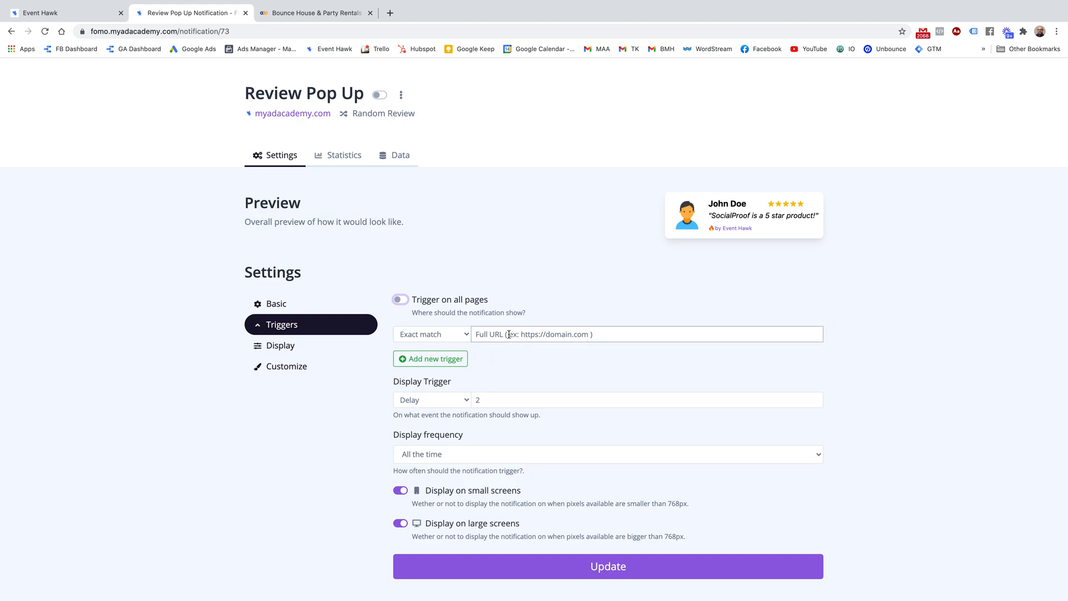
left_click(485, 340)
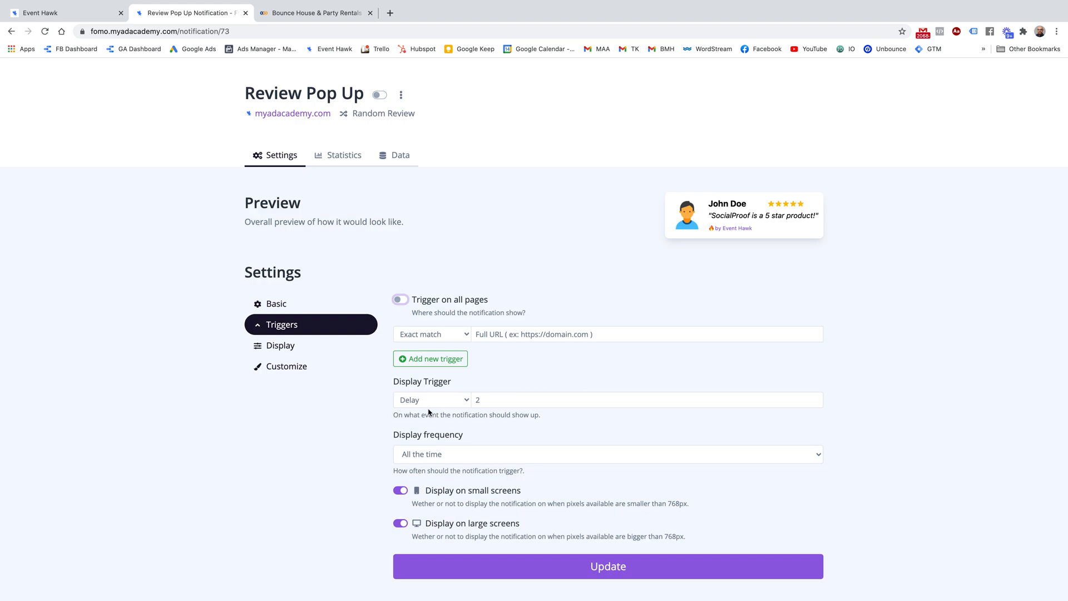
- Examine the notification's display and customization options and its Data section
left_click(289, 347)
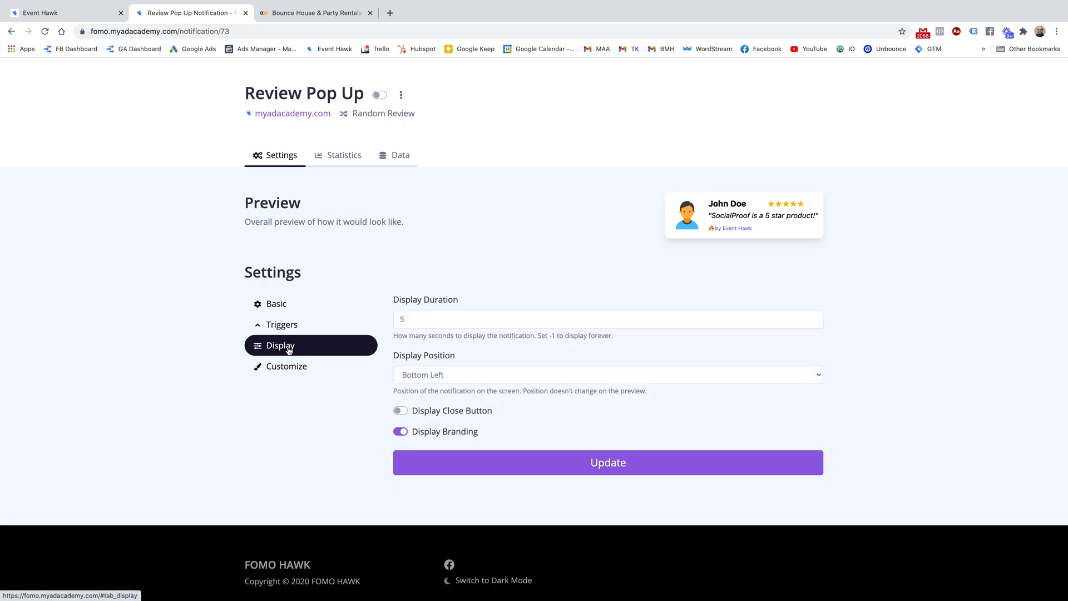
left_click(404, 320)
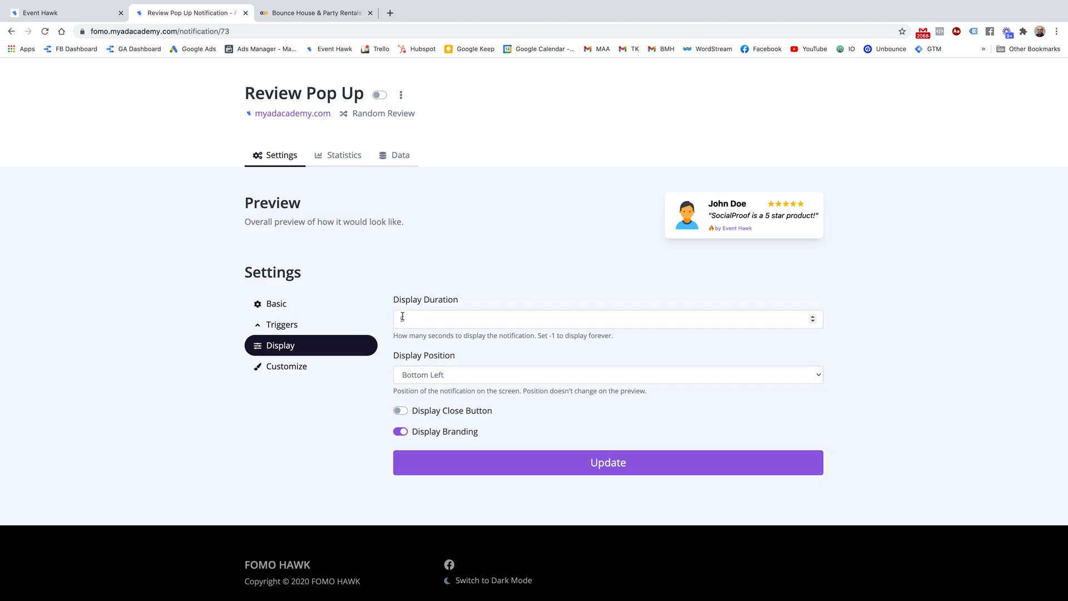
left_click(400, 411)
left_click(400, 412)
left_click(310, 372)
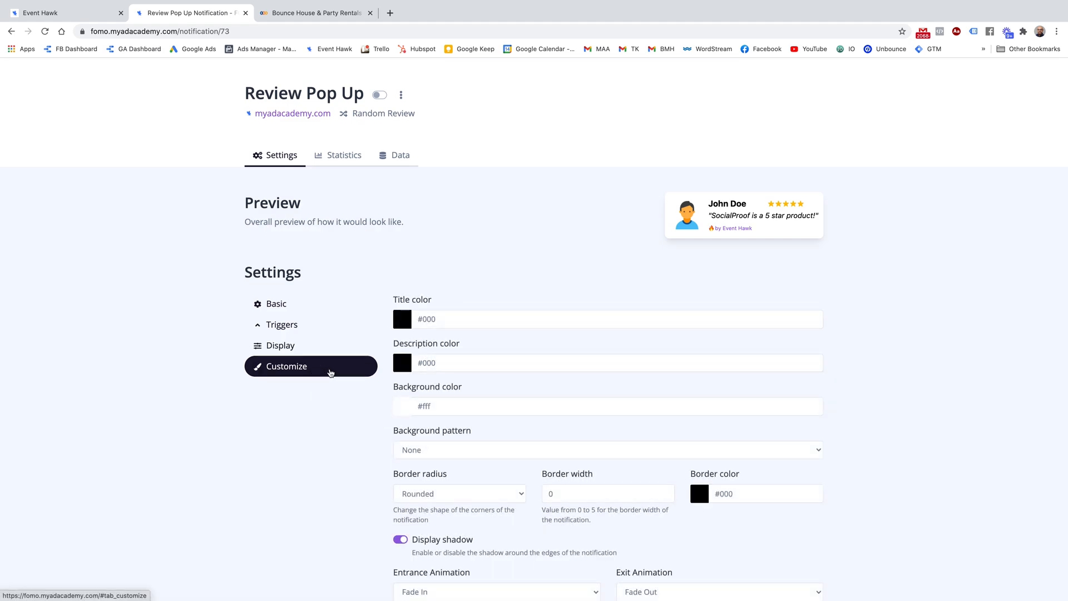
scroll(460, 423, "down", 4)
scroll(459, 381, "up", 2)
scroll(459, 381, "up", 3)
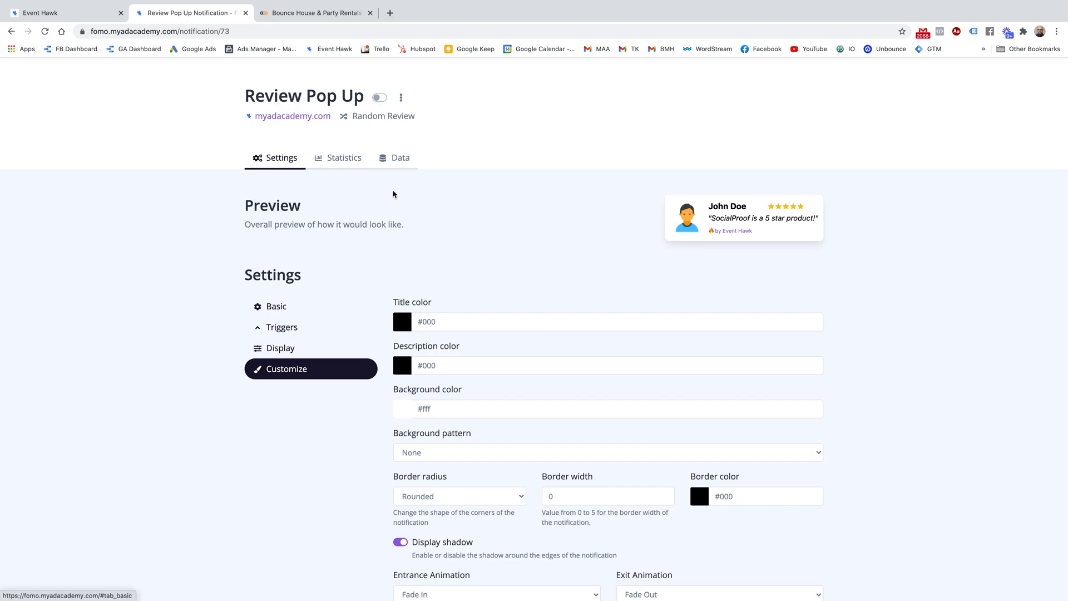
left_click(284, 313)
left_click(391, 190)
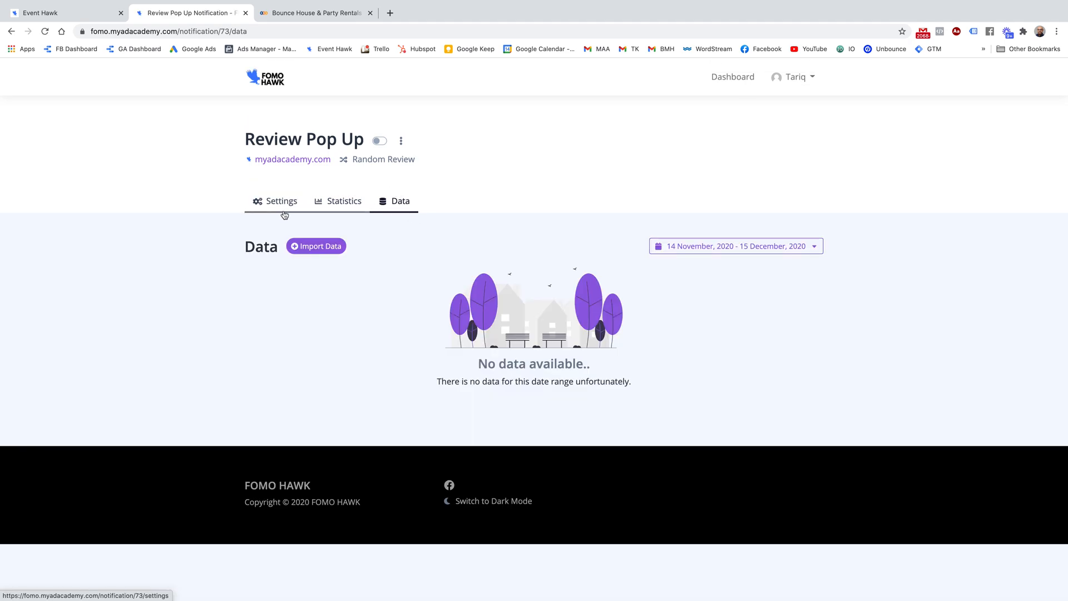
left_click(278, 214)
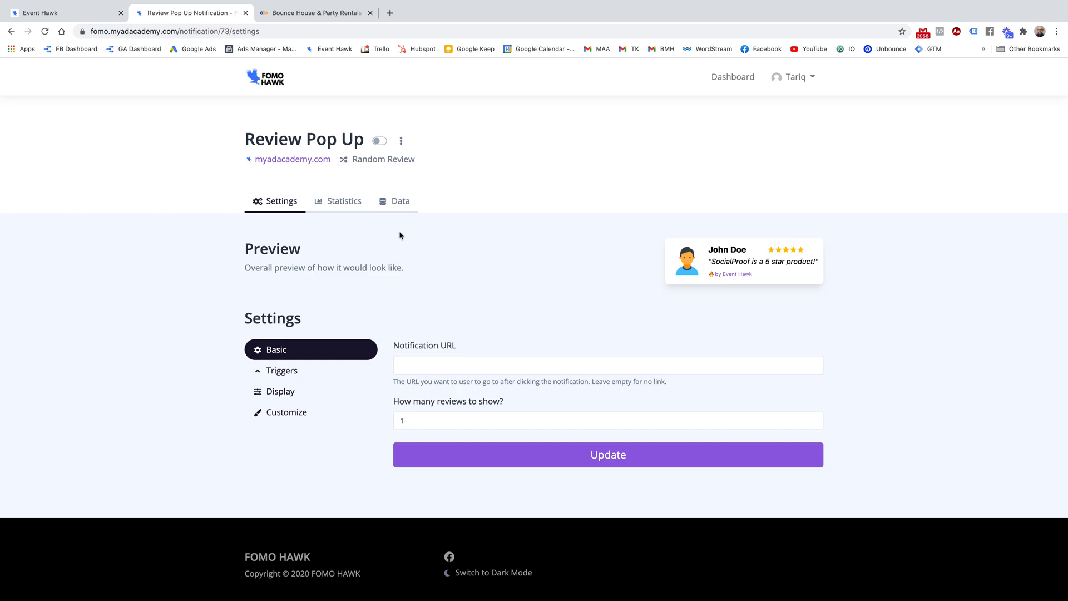
- Start a new review in the notification's data and enter the reviewer's name
left_click(405, 208)
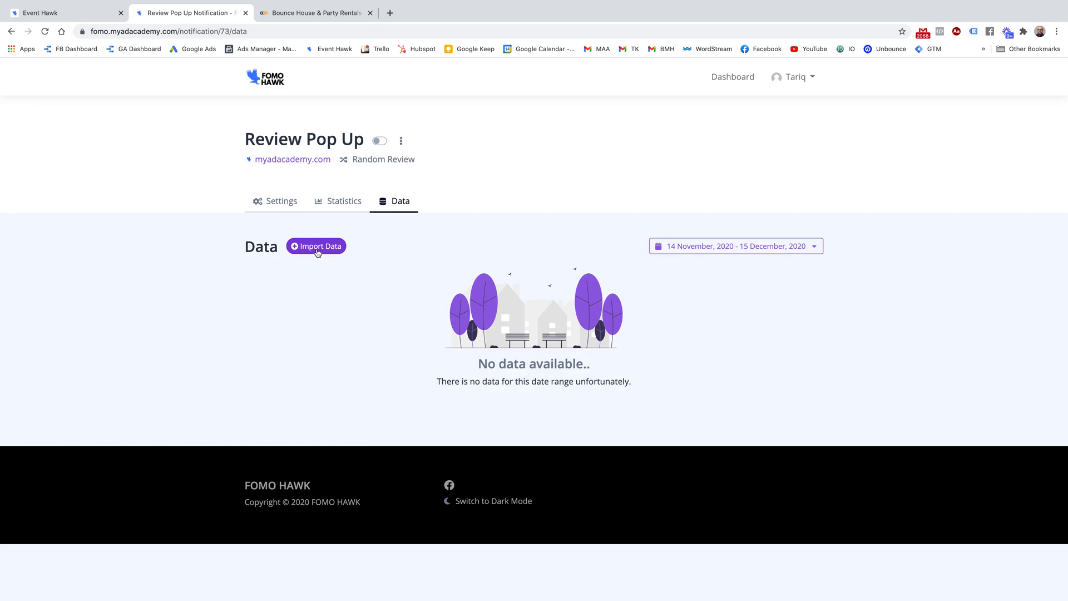
left_click(327, 253)
left_click(473, 262)
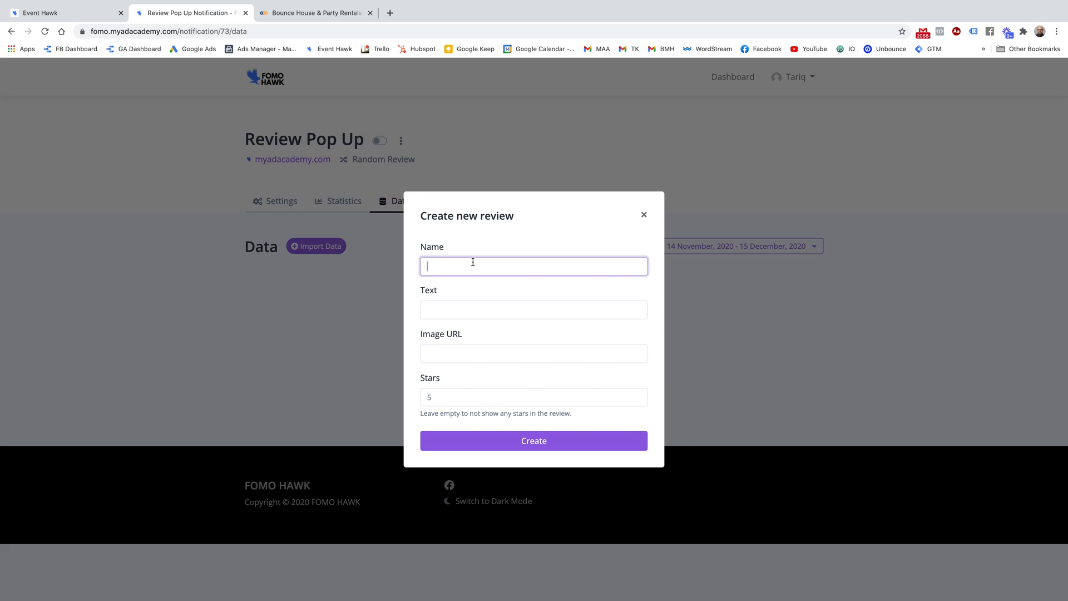
type("John DOe")
key("BackSpace")
key("BackSpace")
type("oe")
key("Tab")
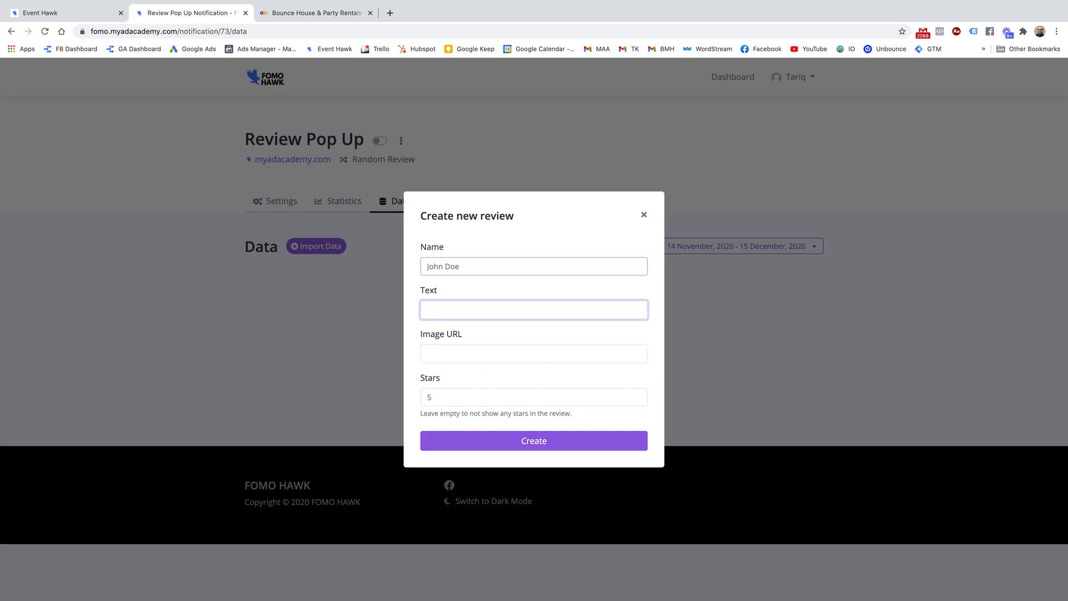
- Open facebook.com/eventprofessionalmarketing/reviews in a new browser tab
left_click(389, 14)
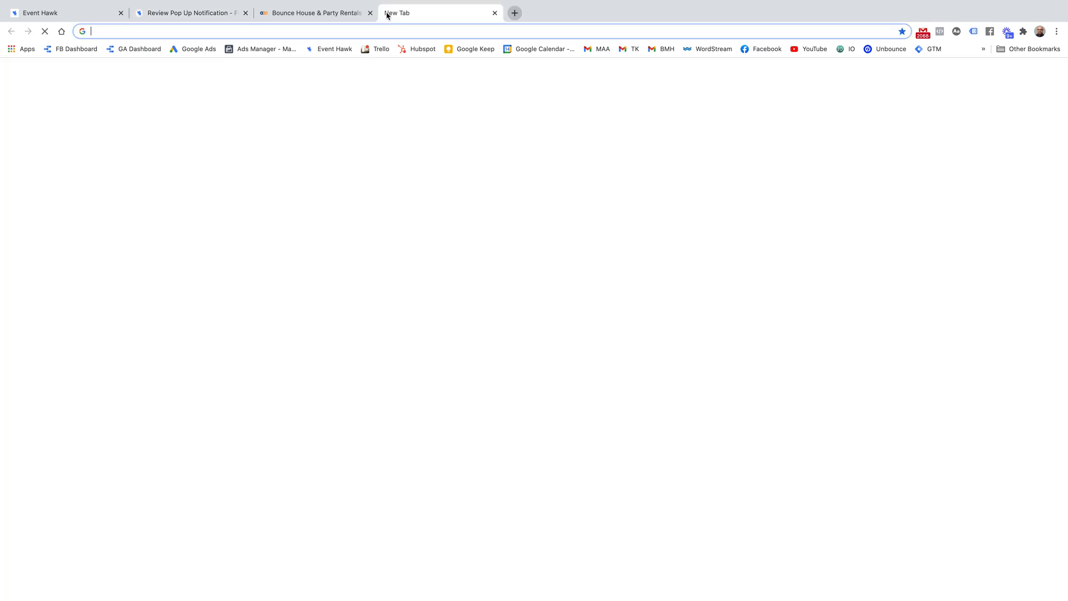
type("eve")
key("BackSpace")
key("BackSpace")
type("ebook.com")
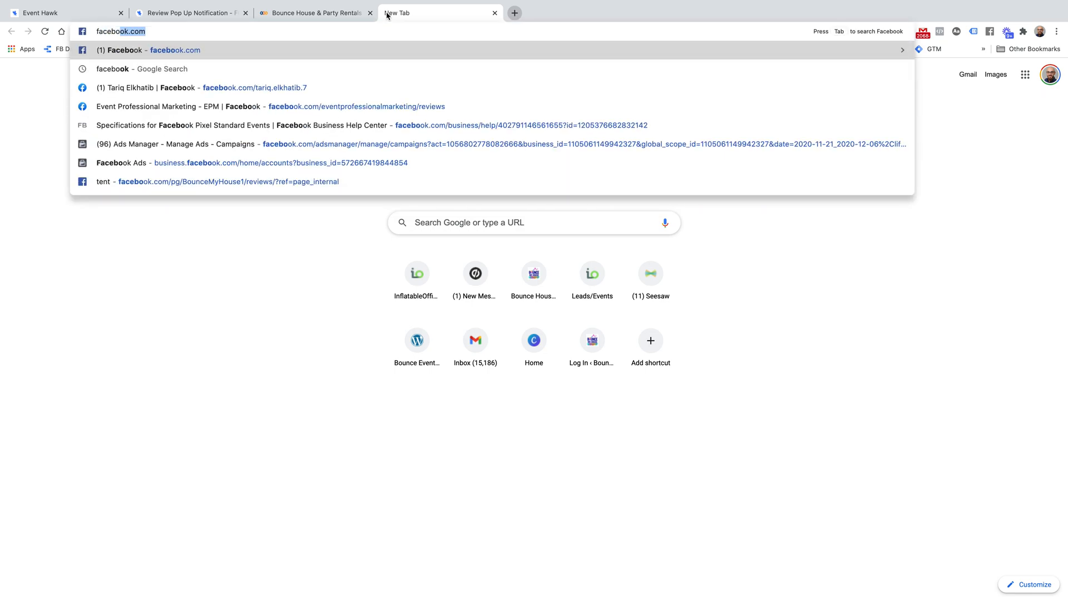
type("/eventprofessionalmarketing/reviews")
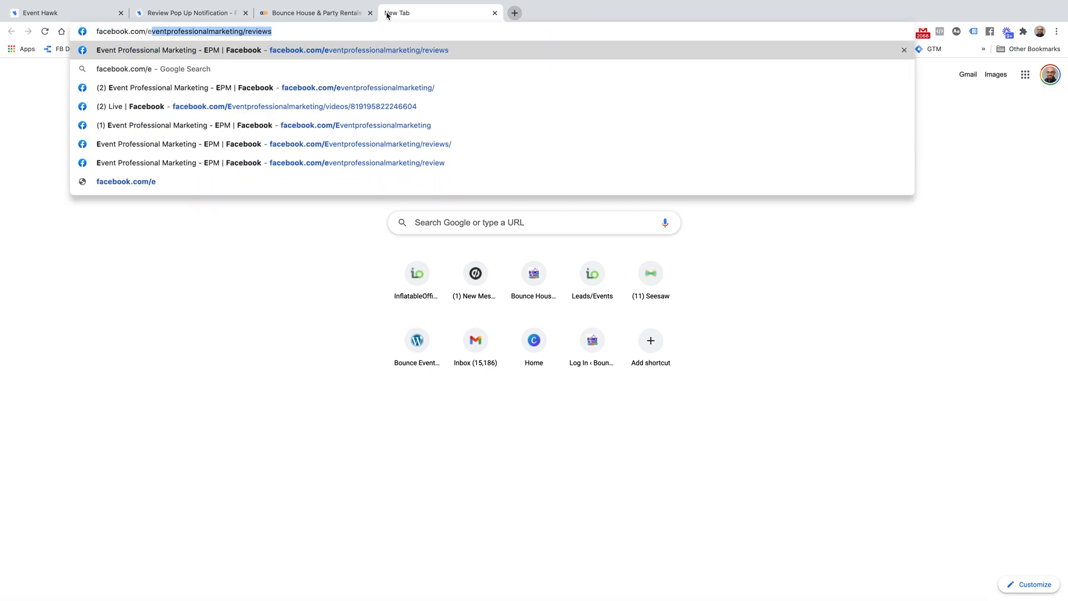
key("Return")
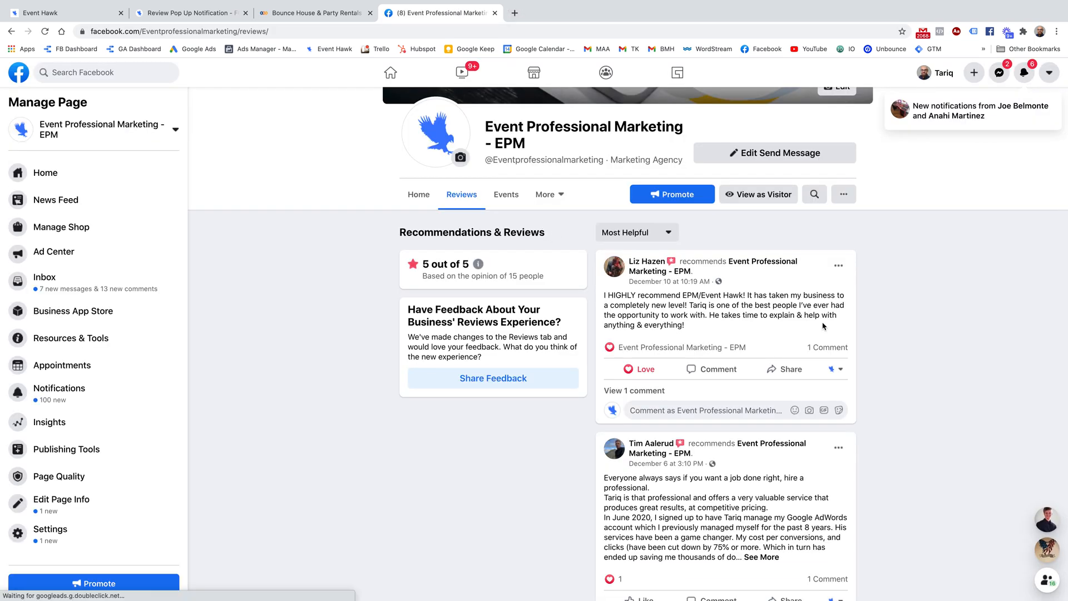
- Copy the first Facebook review's text into the new review's Text field, closing the Bounce House & Party Rentals page on the way
triple_click(635, 312)
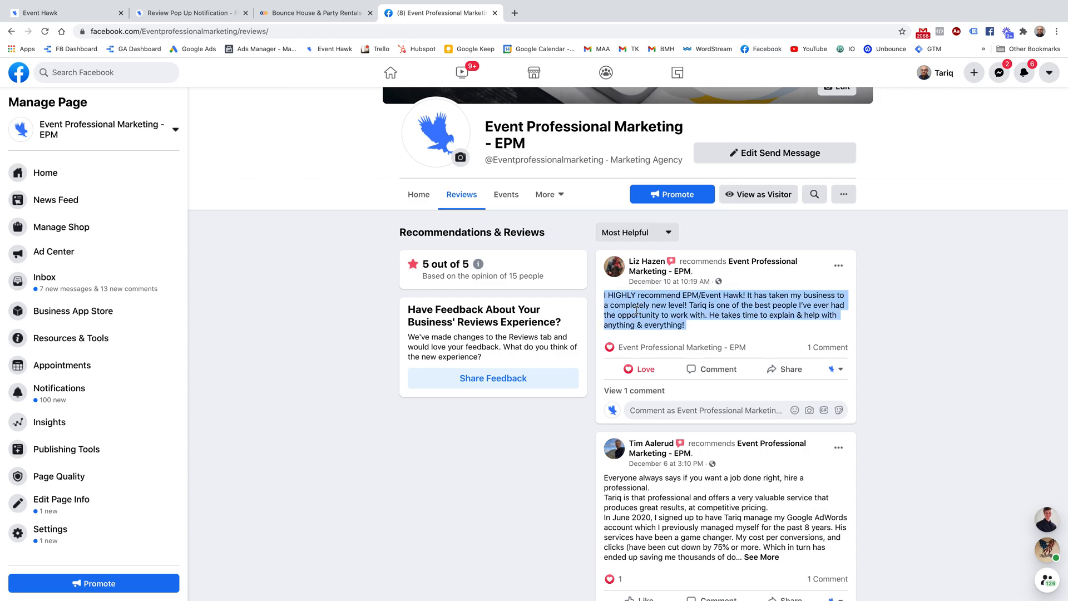
left_click(305, 16)
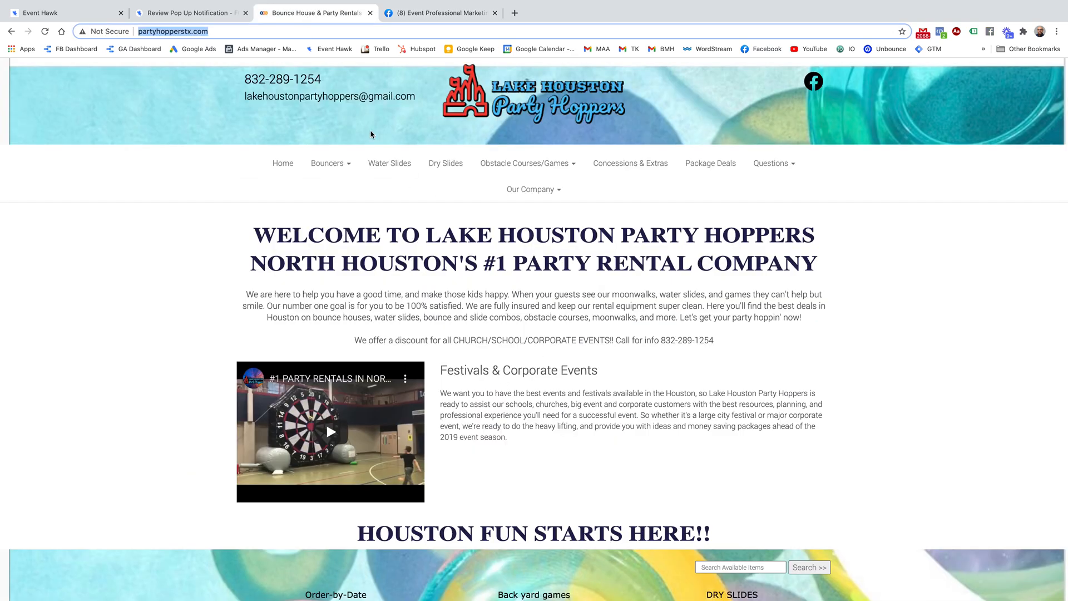
left_click(370, 13)
left_click(183, 12)
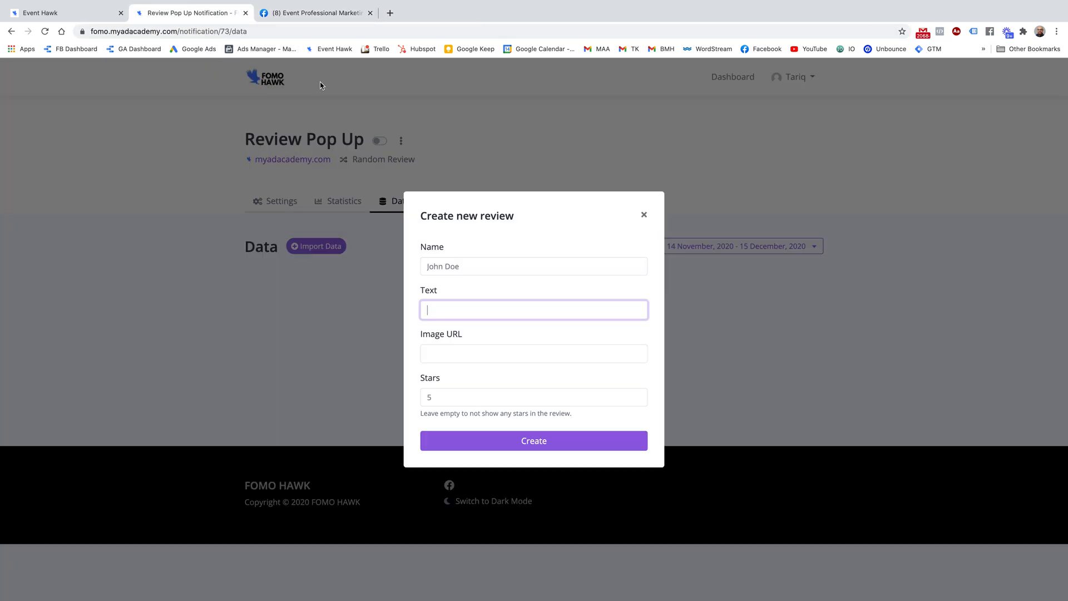
key("super+v")
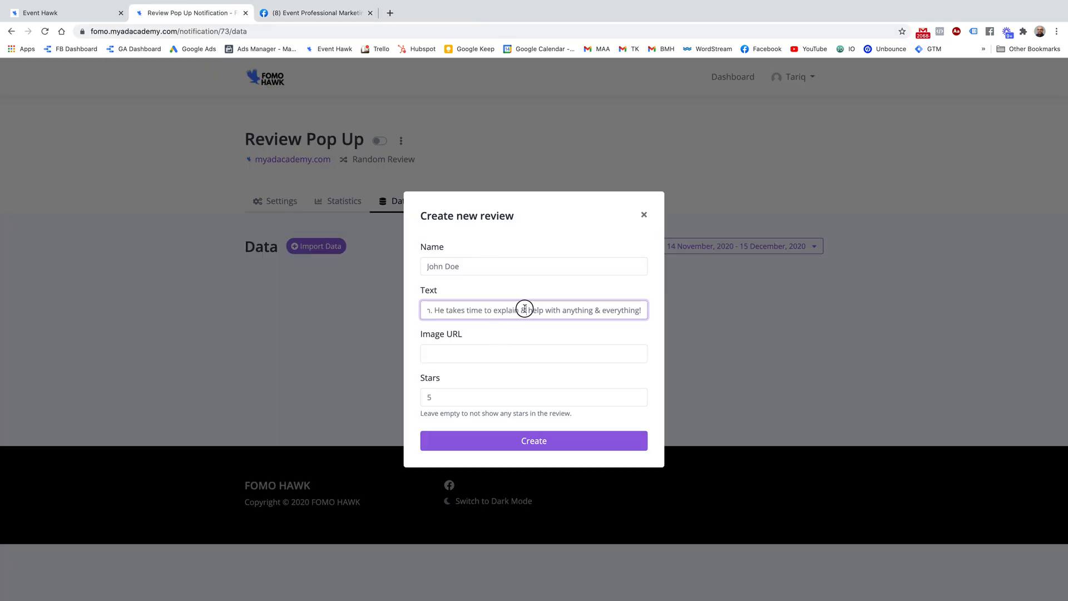
- Open the first Facebook reviewer's profile photo at full size as the source for the new review's Image URL
left_click_drag(526, 309, 356, 313)
left_click(491, 352)
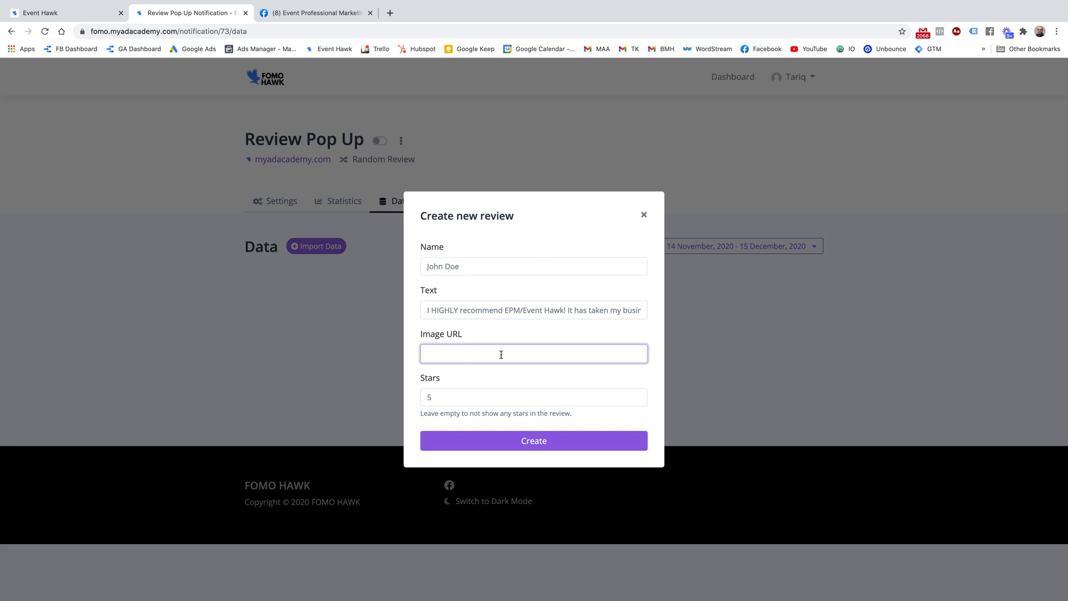
left_click(315, 13)
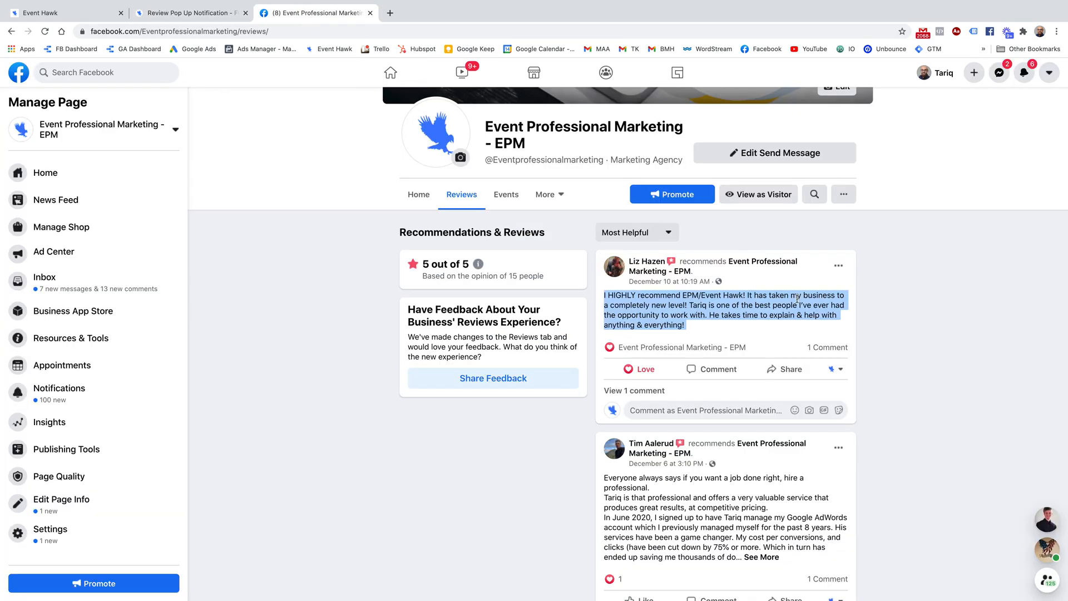
left_click(787, 247)
right_click(614, 267)
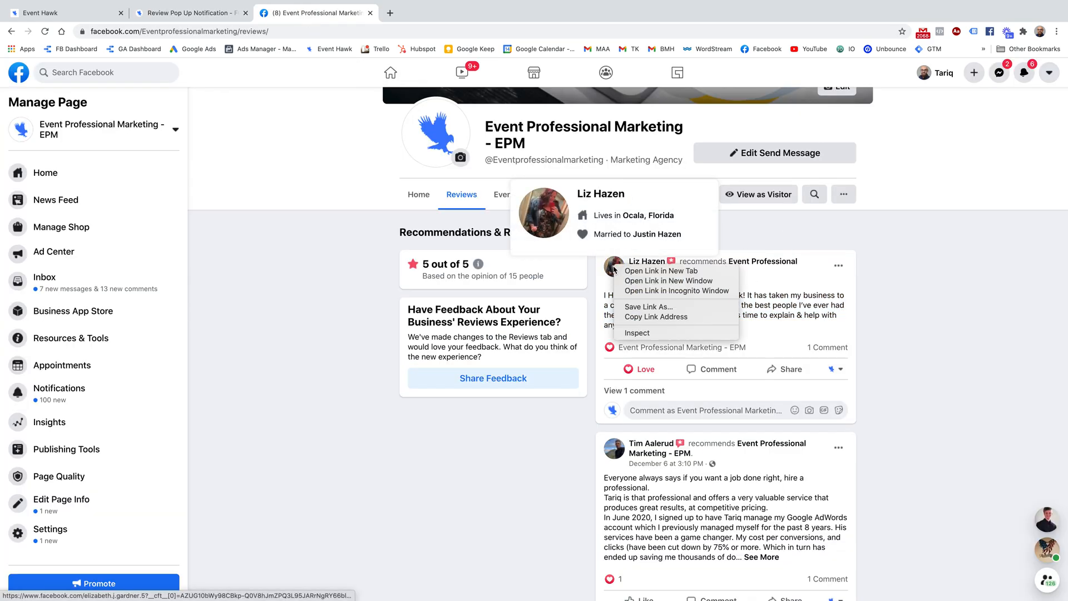
left_click(636, 318)
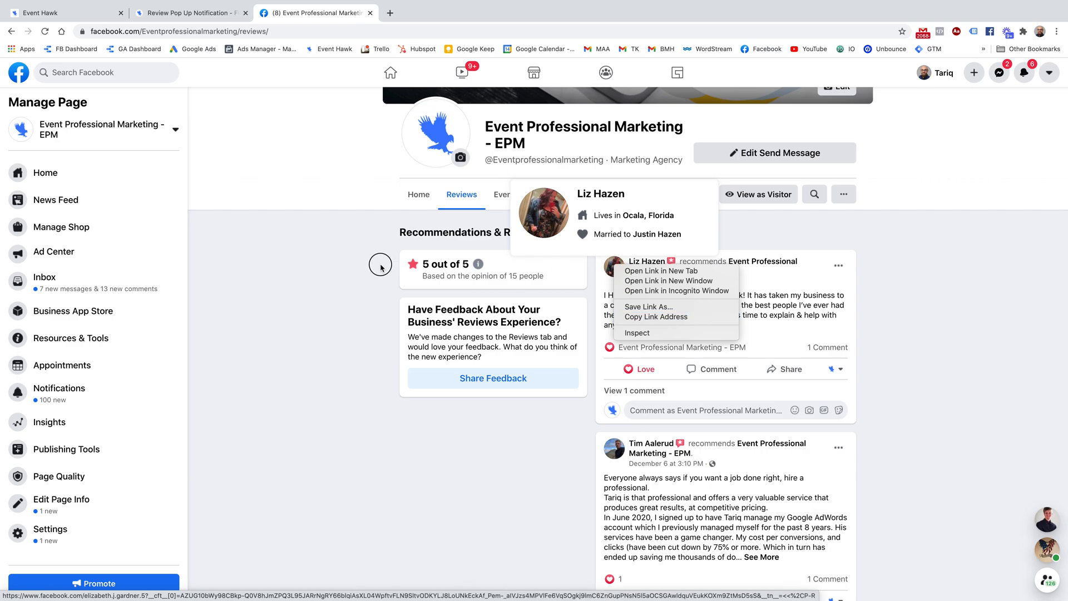
mouse_move(615, 272)
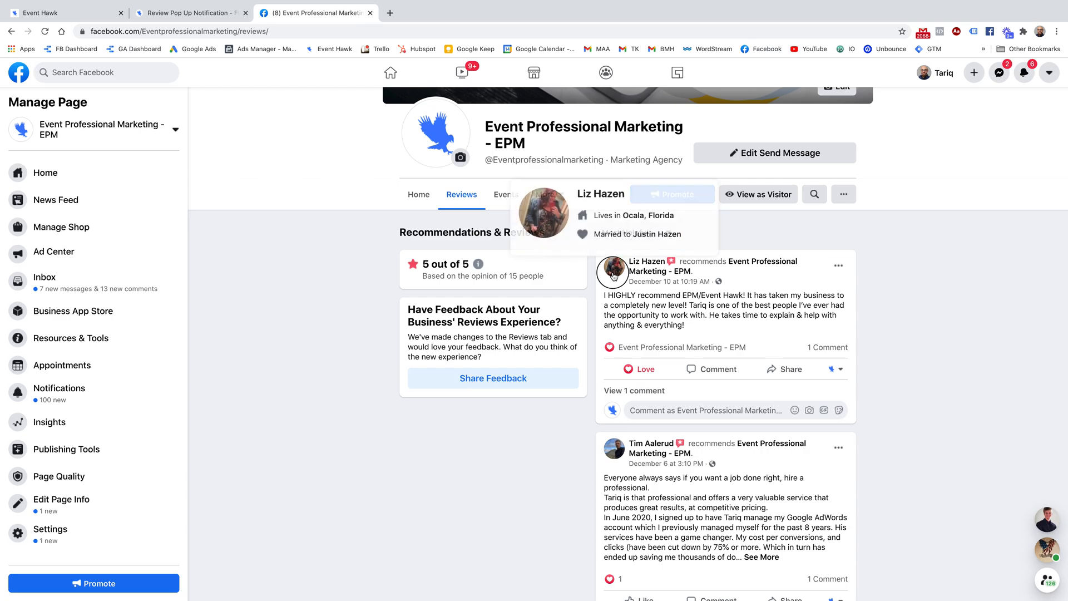
left_click(609, 270)
left_click(534, 228)
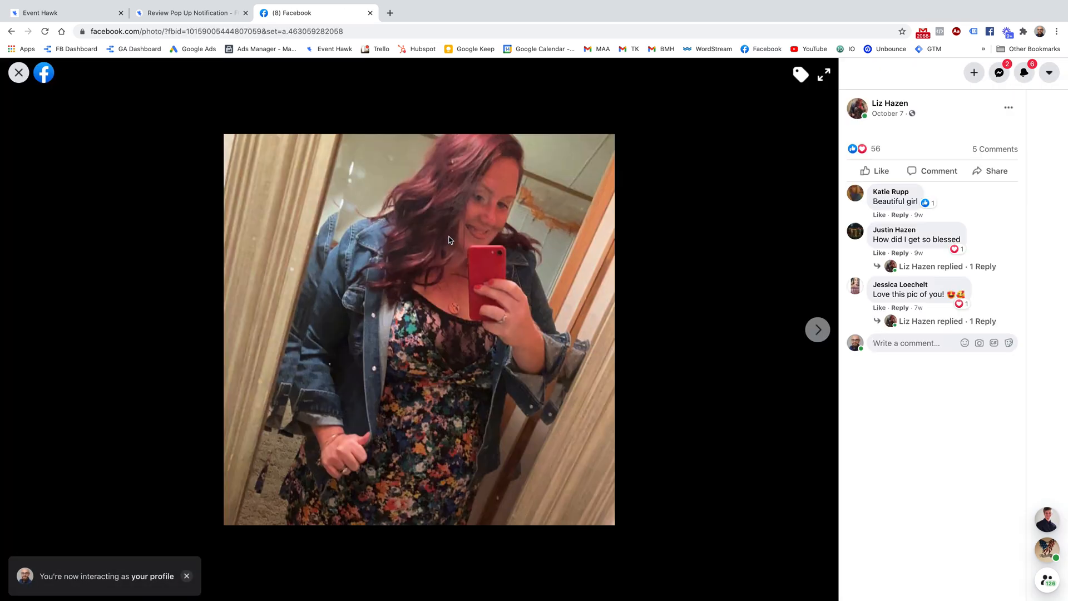
- Copy the profile photo's image address into the new review's Image URL field
right_click(449, 239)
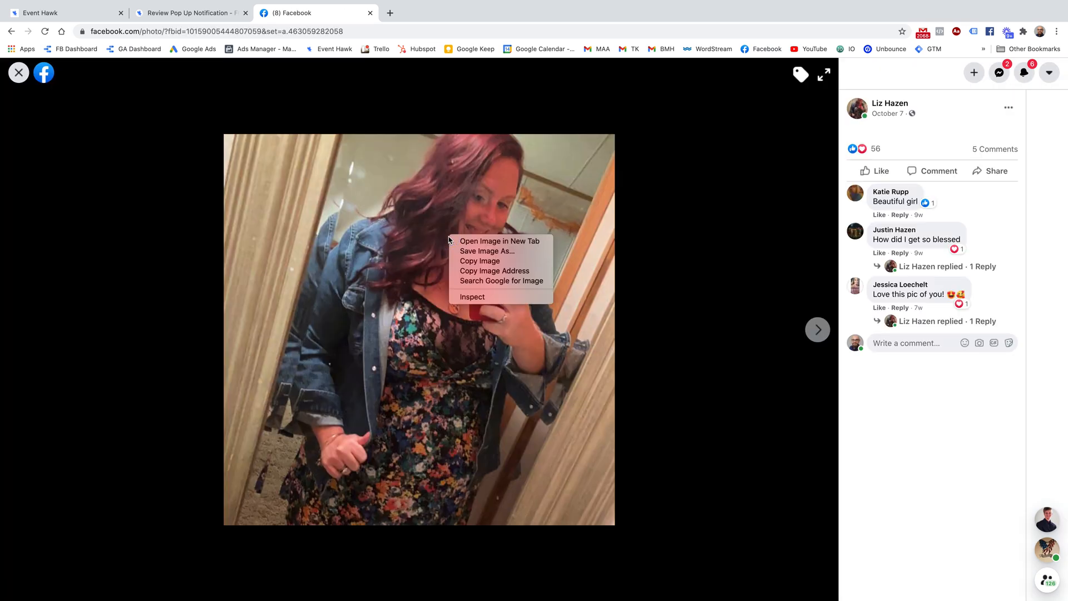
left_click(507, 272)
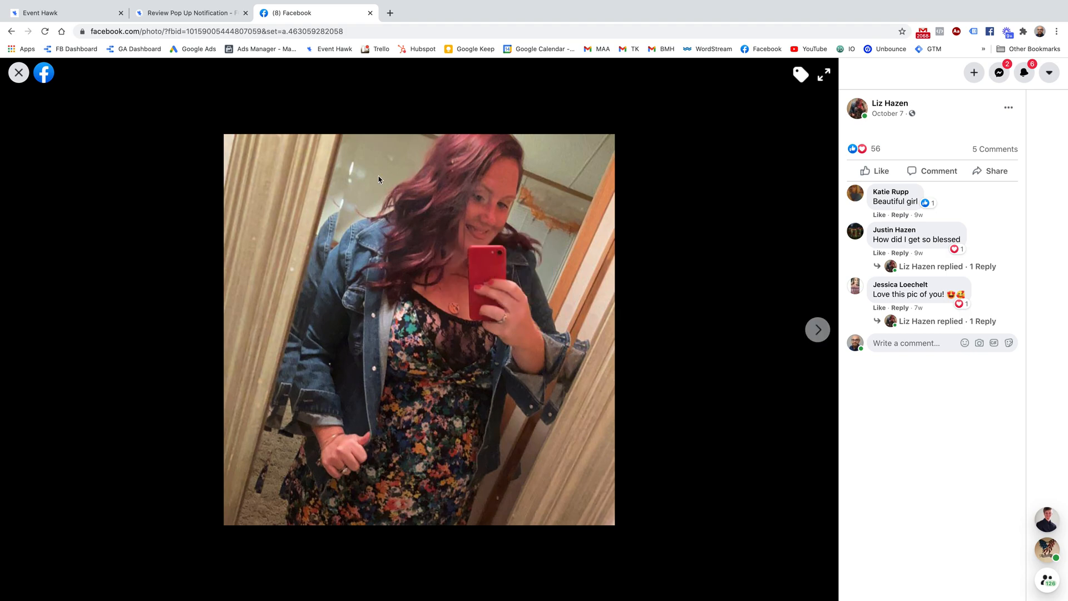
left_click(178, 13)
key("super+v")
left_click_drag(499, 354, 384, 351)
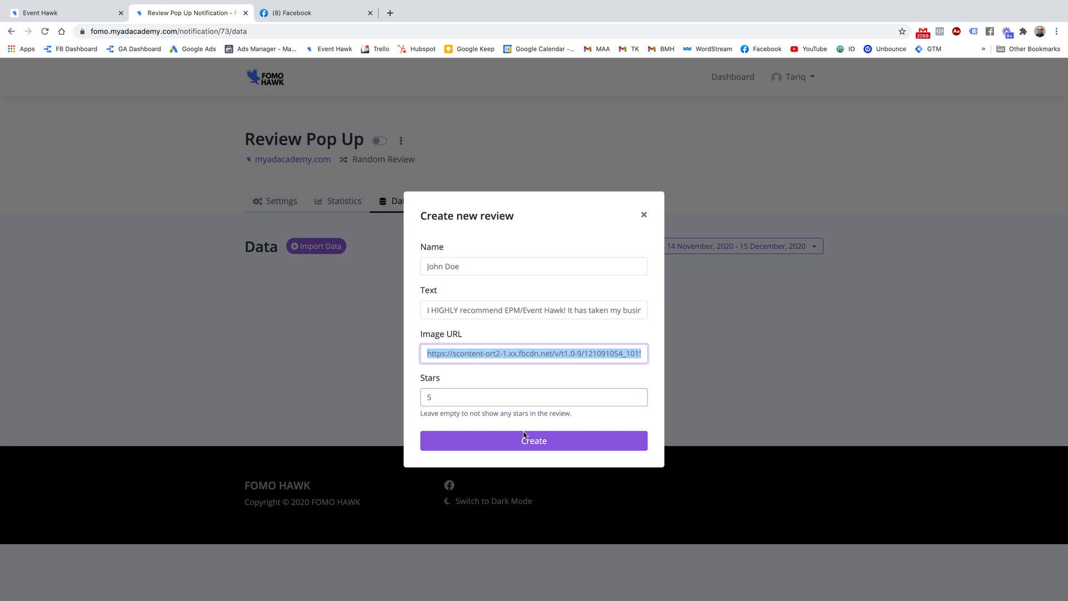
- Close the new review without creating it and return to the Event Hawk & My Ad Academy campaign page
left_click(644, 215)
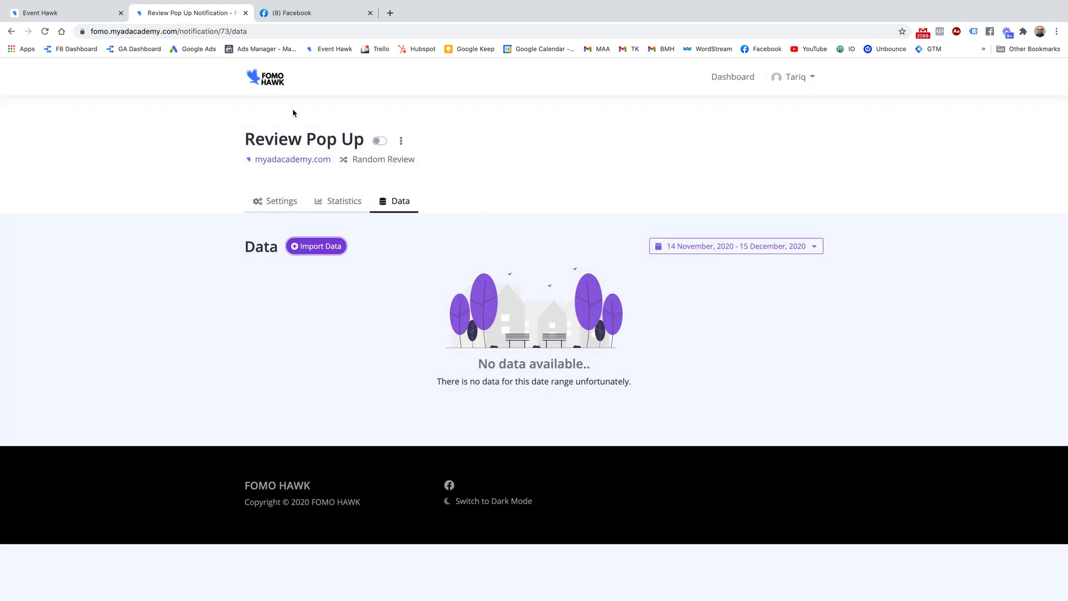
left_click(377, 142)
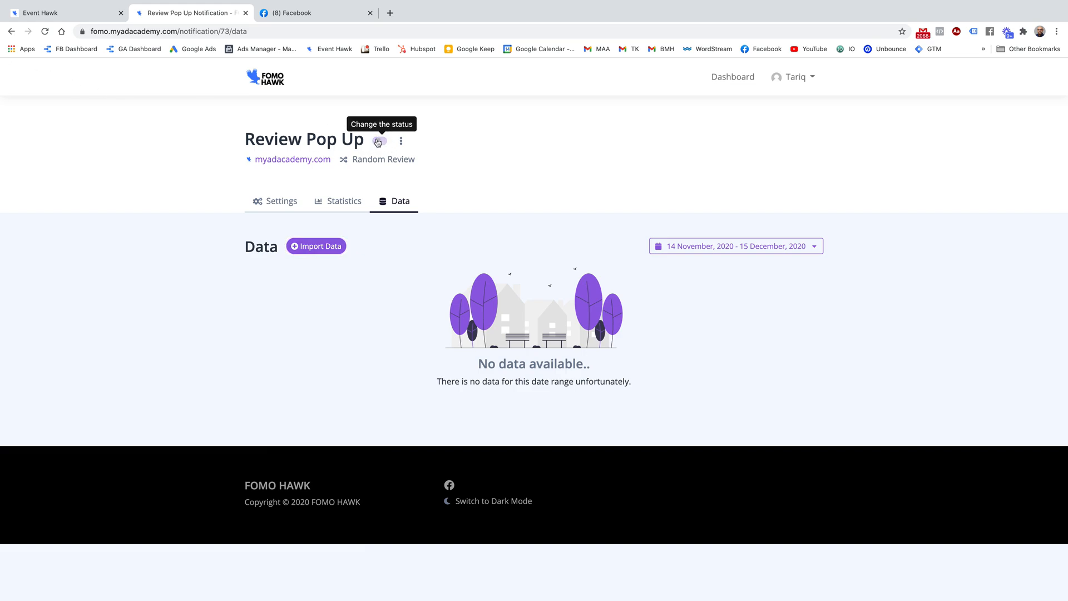
left_click(11, 31)
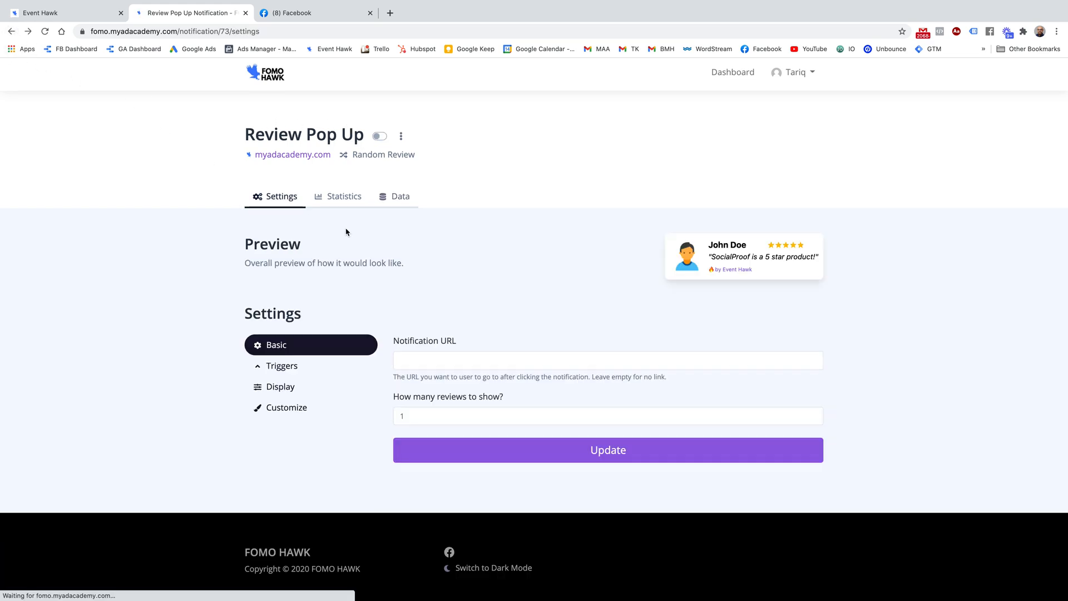
left_click(11, 31)
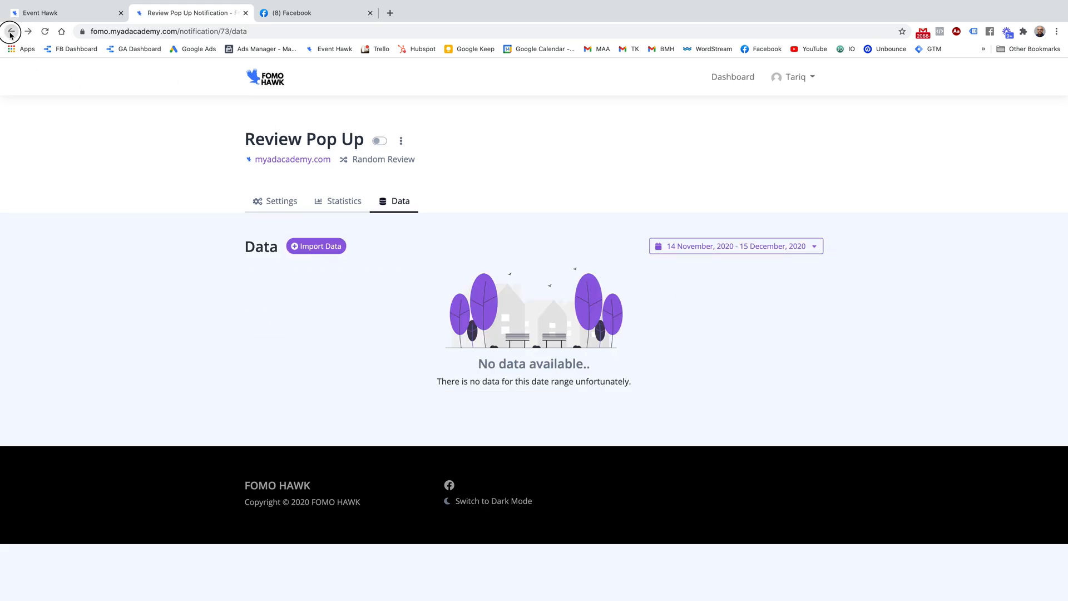
left_click(11, 32)
left_click(8, 32)
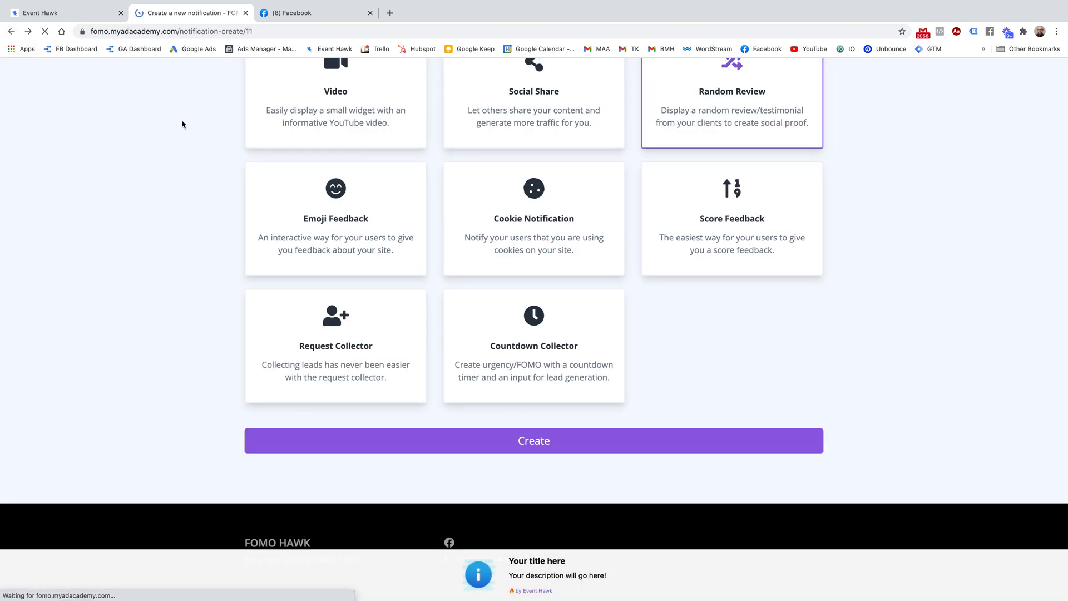
left_click(10, 30)
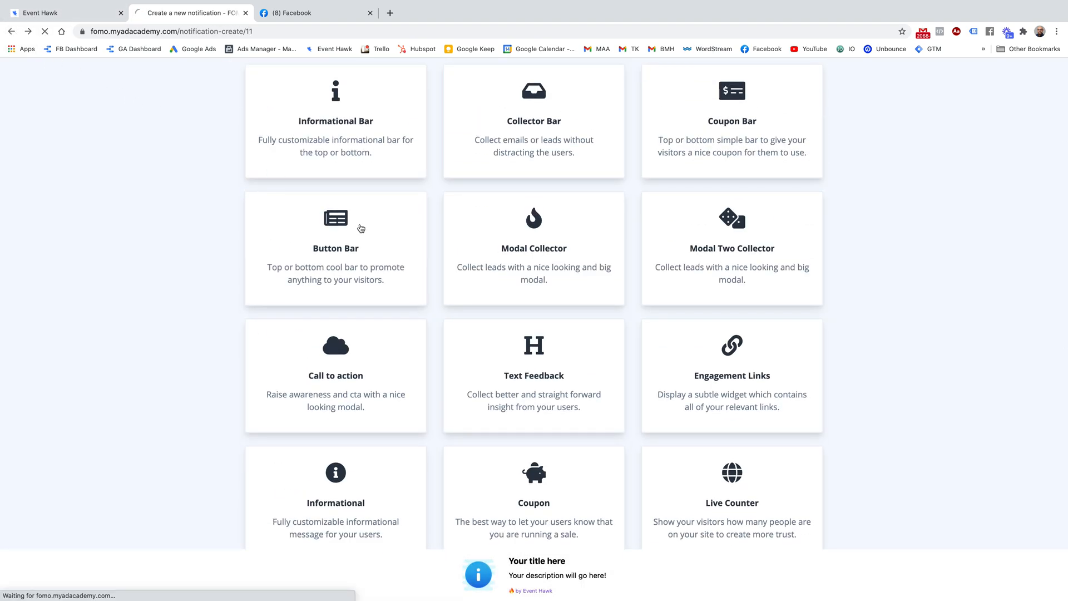
- Open eventhawk.myadacademy.com/signup in a new browser tab
left_click(390, 13)
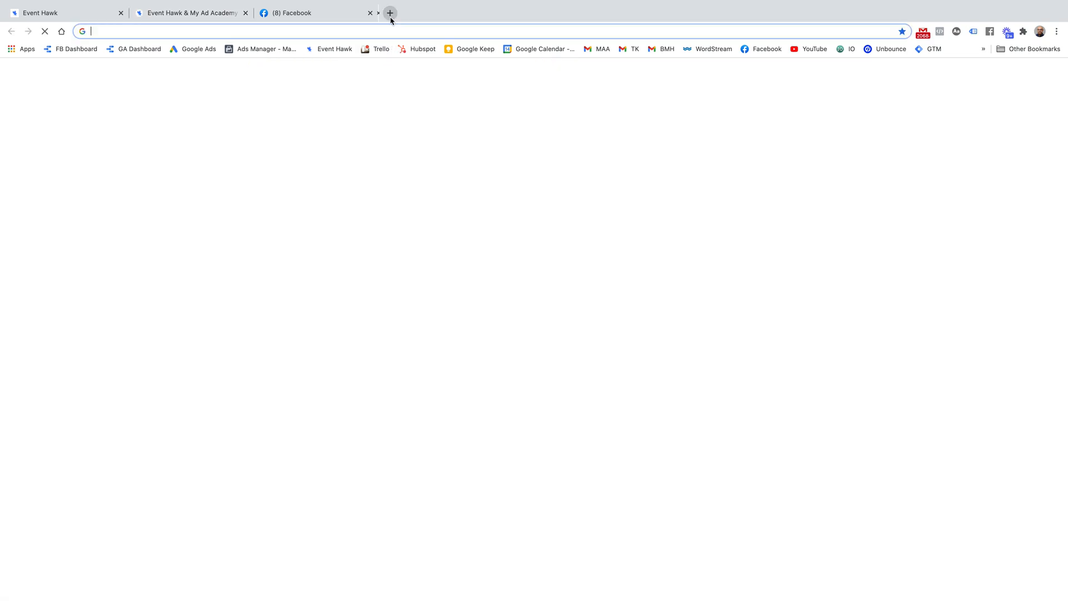
type("eventhawk.")
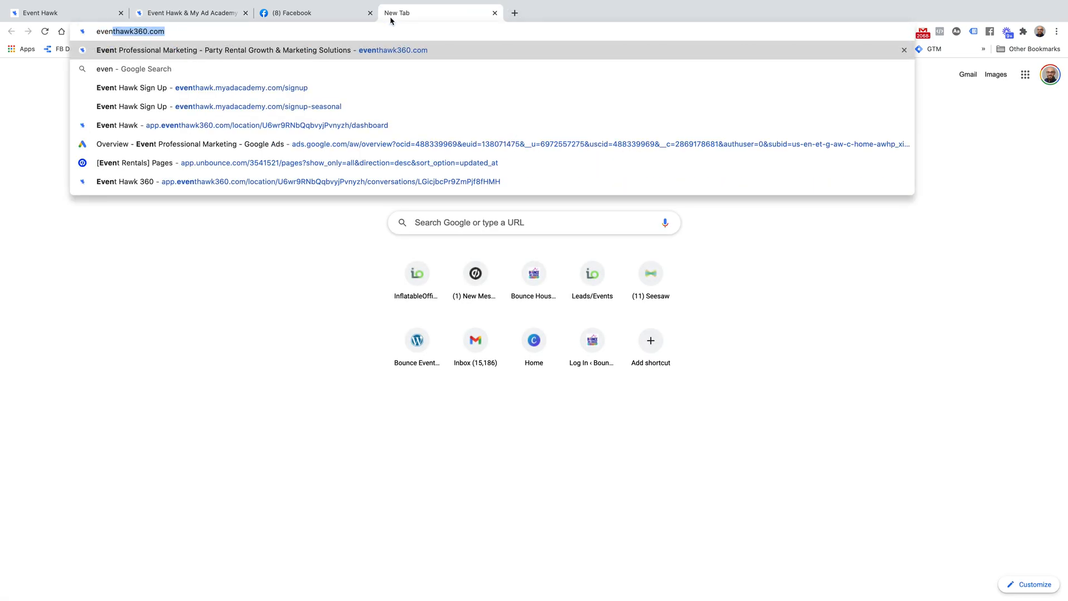
key("Right")
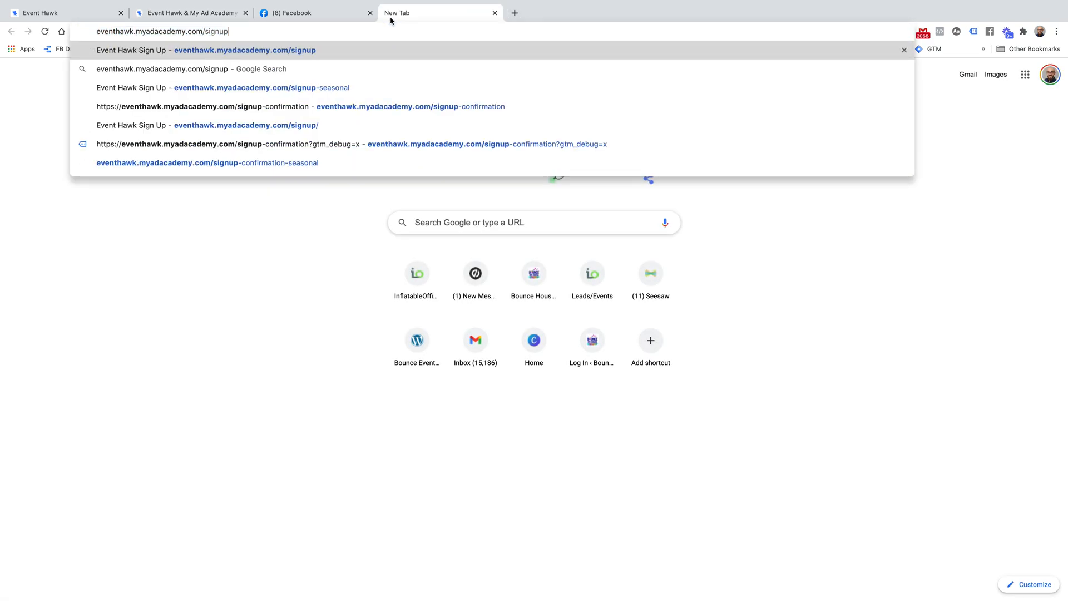
key("Return")
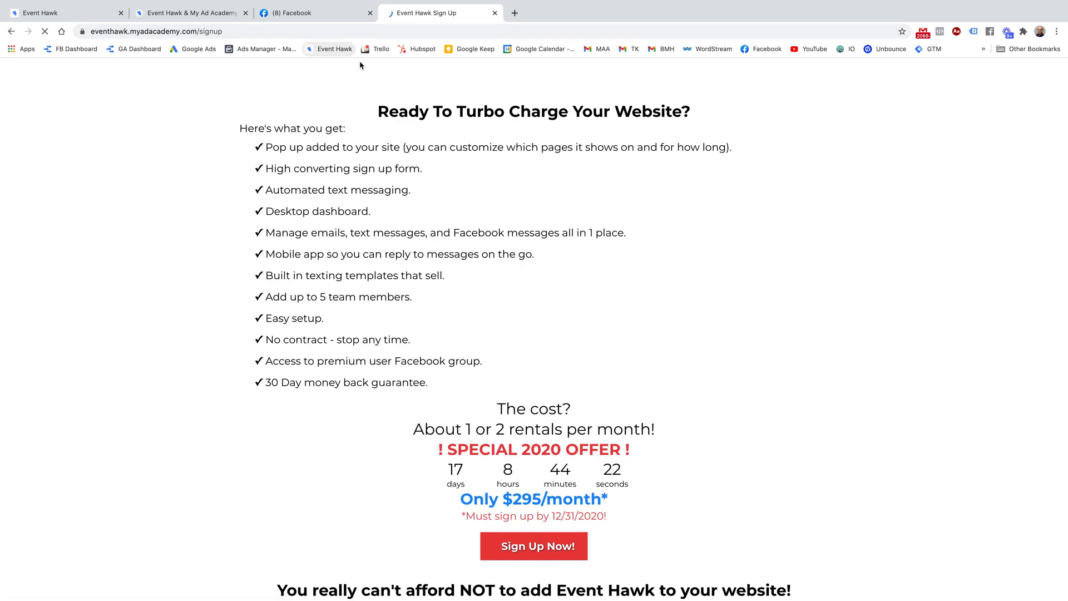
- Examine the signup page for the live conversion and review pop-up notifications
scroll(502, 162, "down", 5)
scroll(502, 161, "down", 15)
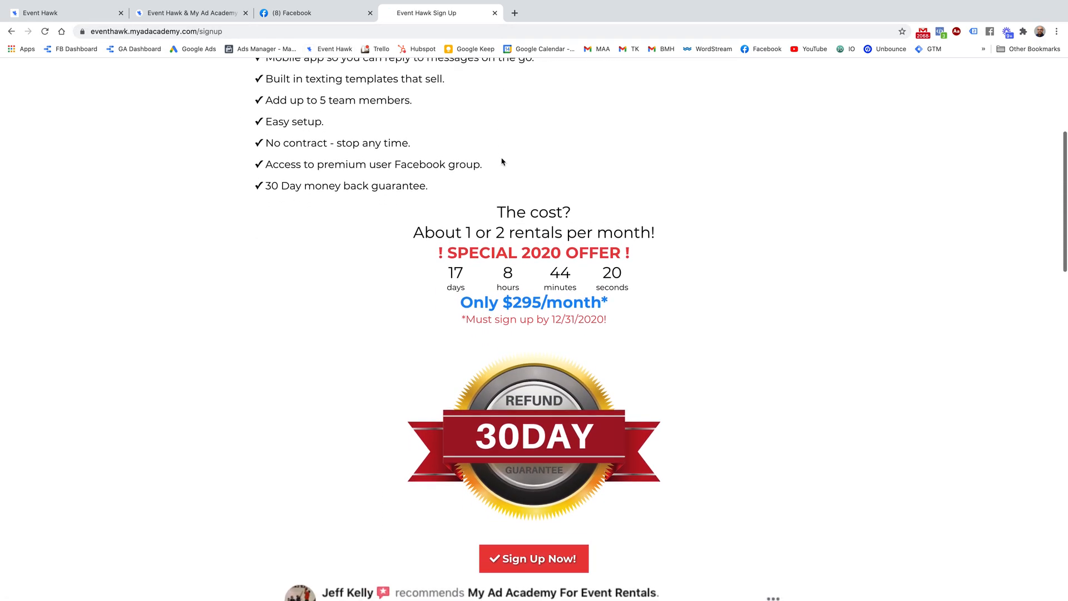
scroll(503, 157, "down", 3)
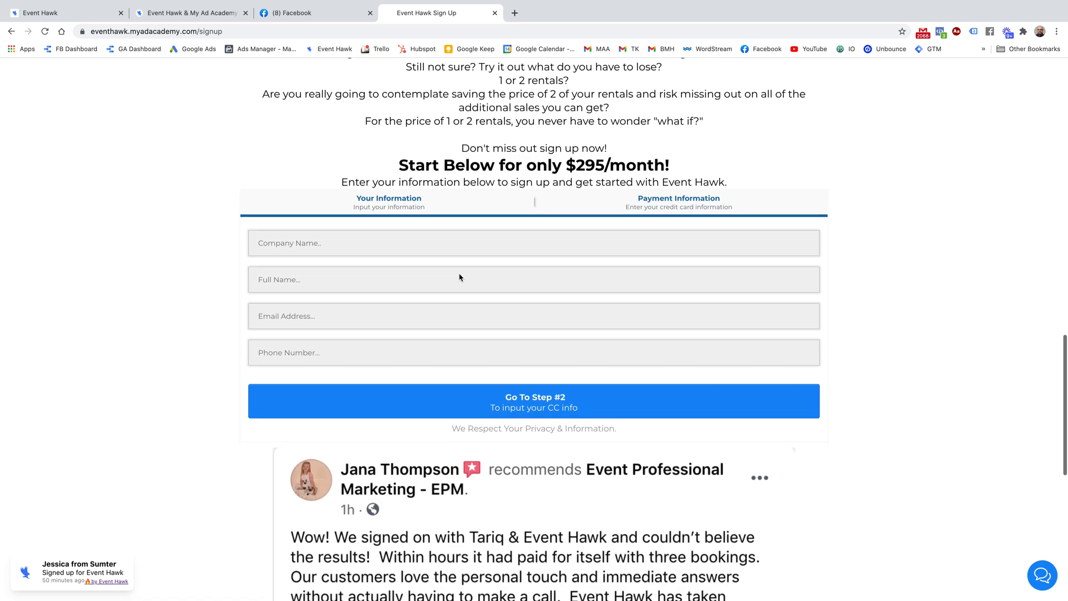
scroll(435, 245, "down", 1)
scroll(432, 243, "up", 2)
scroll(432, 243, "down", 8)
scroll(432, 248, "down", 1)
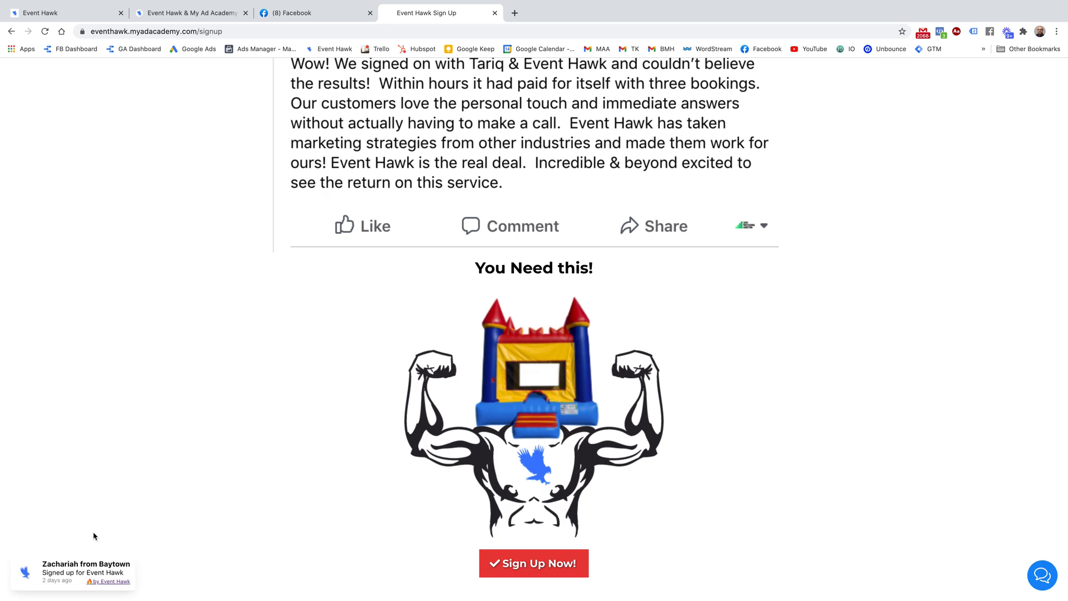
scroll(92, 534, "up", 7)
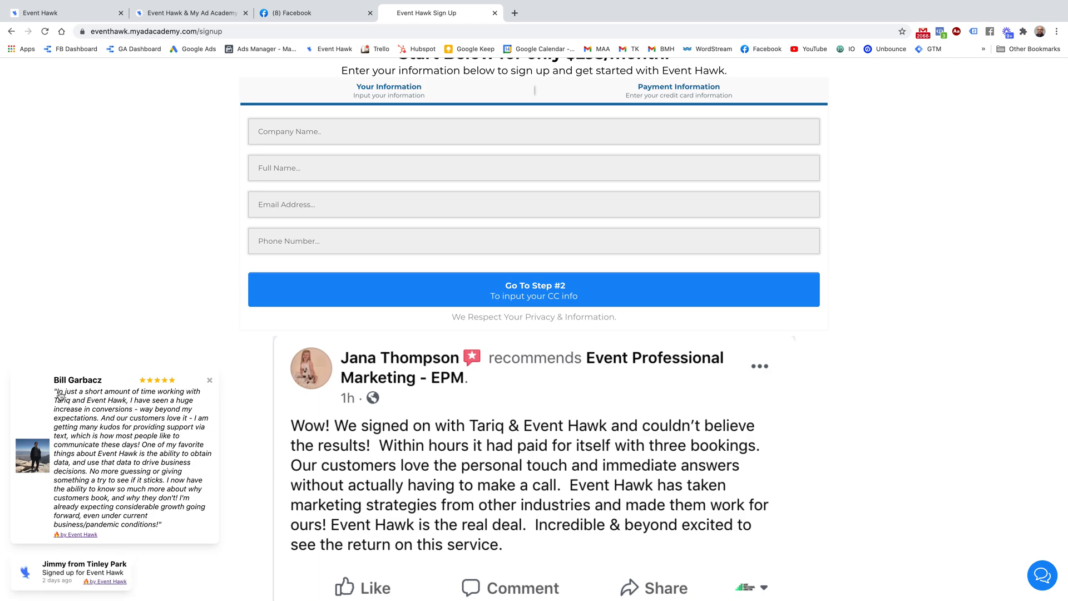
- Open the campaign's existing Random Review notification and check its Notification URL setting
left_click(199, 14)
scroll(340, 362, "down", 2)
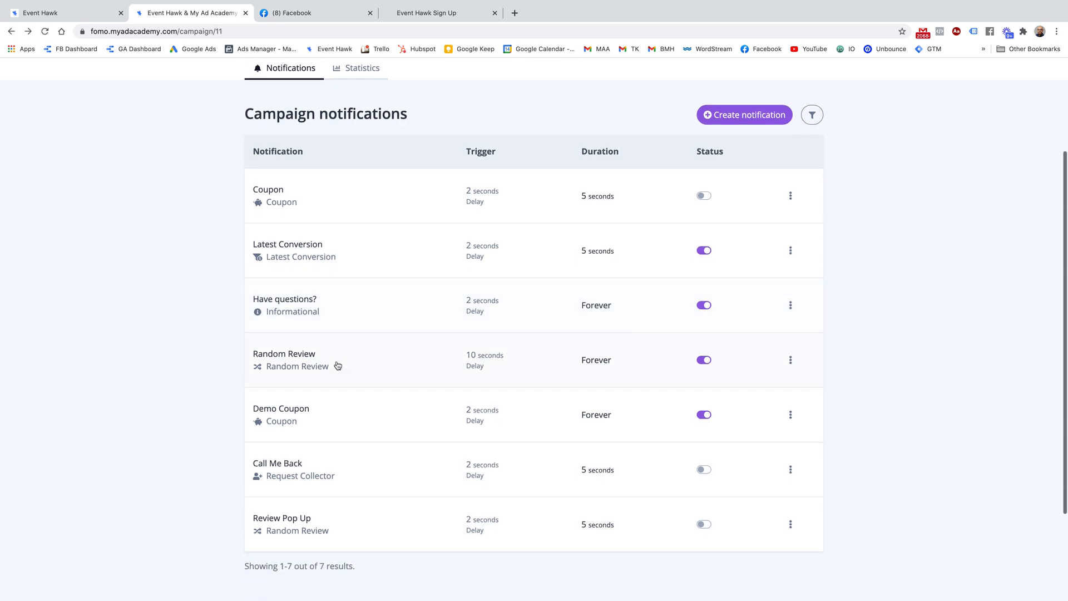
left_click(328, 361)
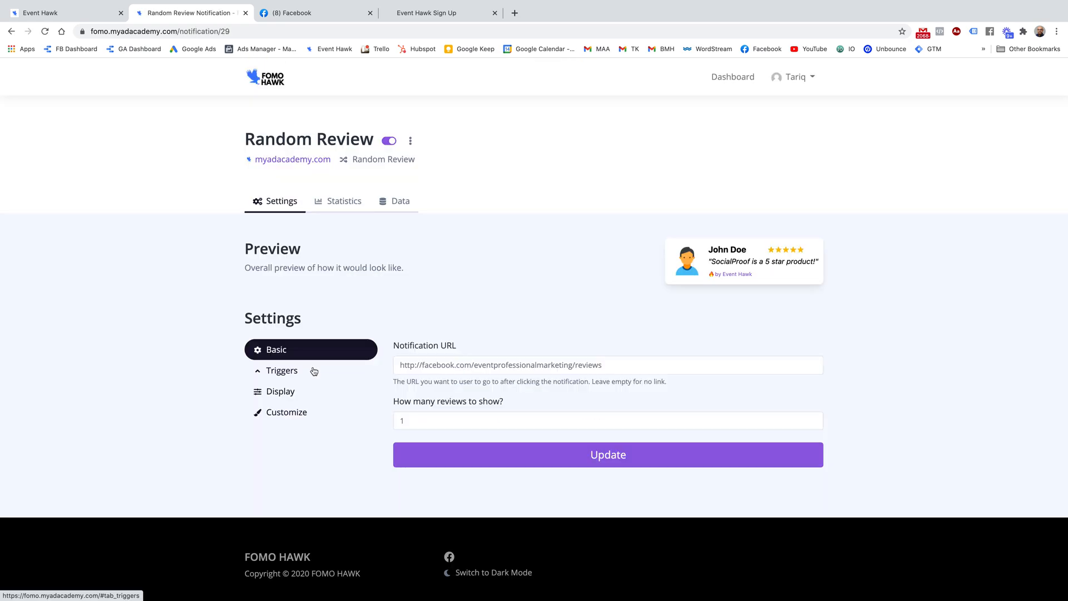
left_click_drag(609, 366, 384, 365)
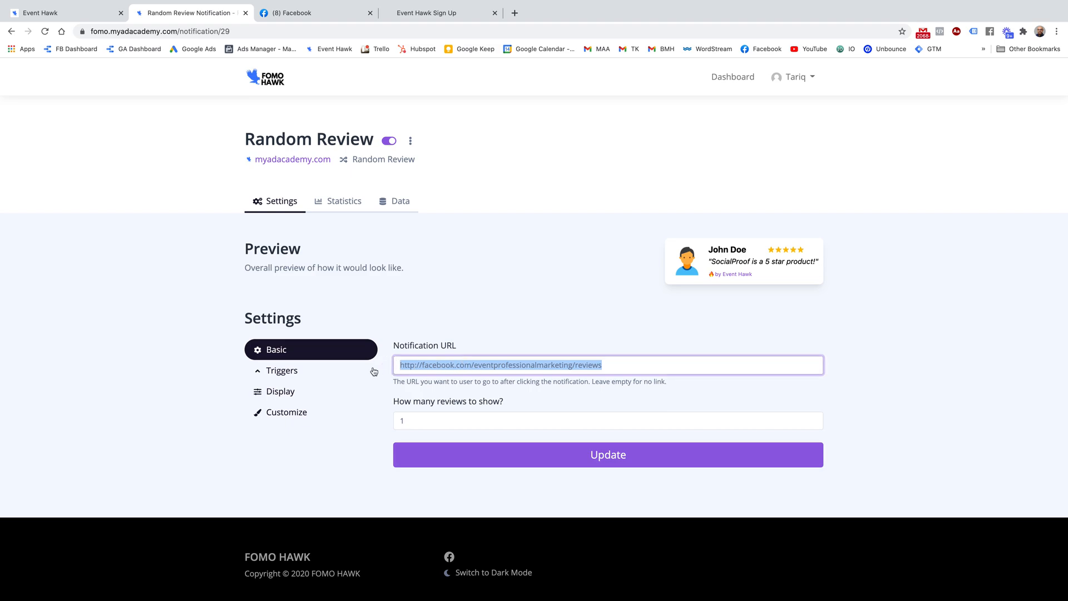
- Examine the Random Review notification's imported data, expanding the details of the entry dated 2020-11-25
left_click(389, 200)
scroll(392, 394, "down", 2)
scroll(392, 394, "down", 1)
left_click(411, 228)
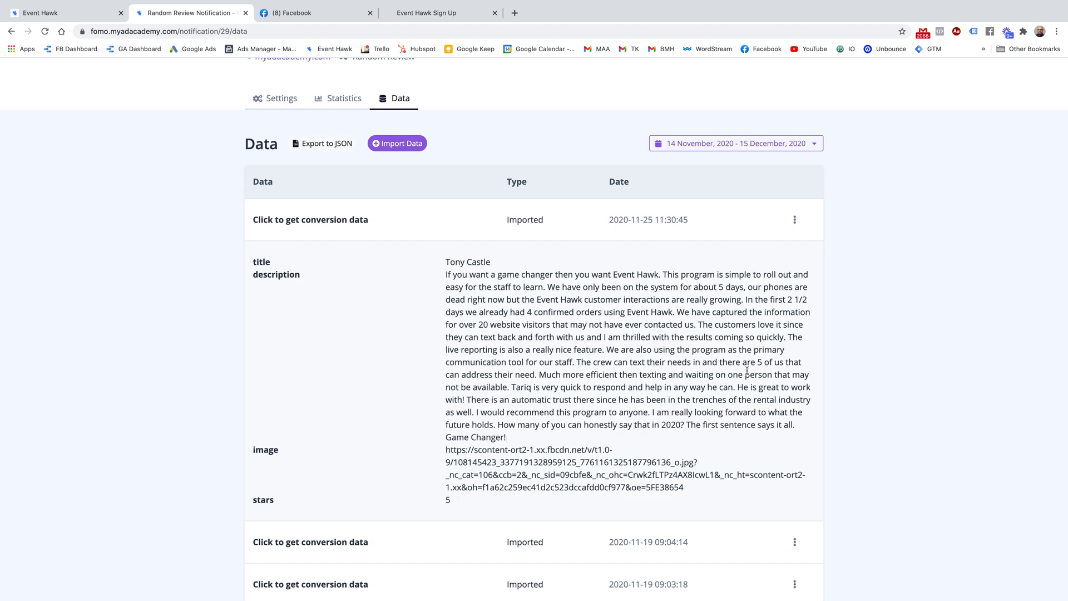
scroll(731, 357, "up", 3)
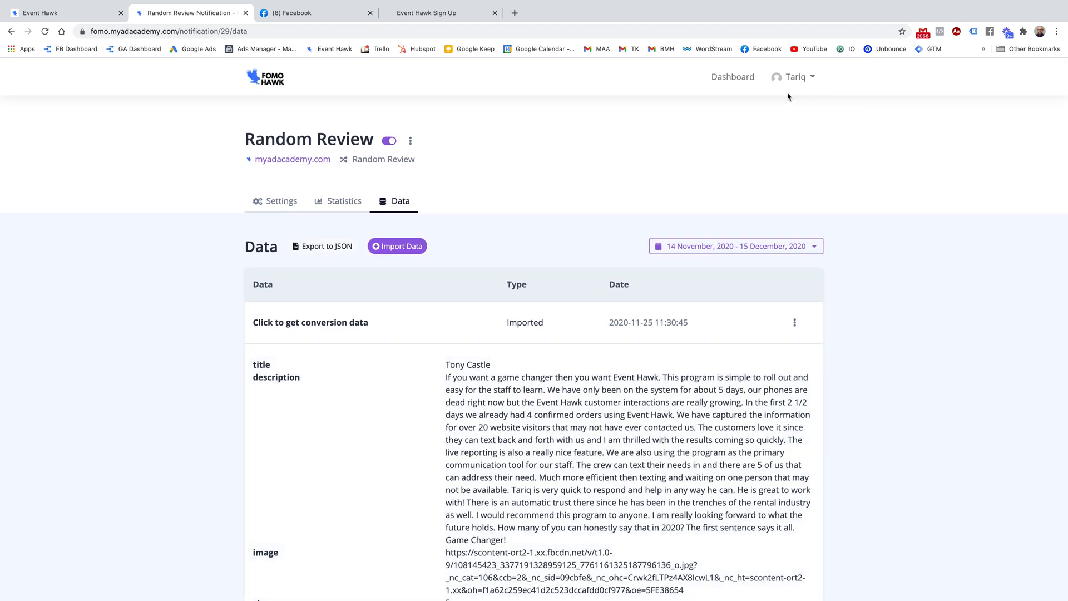